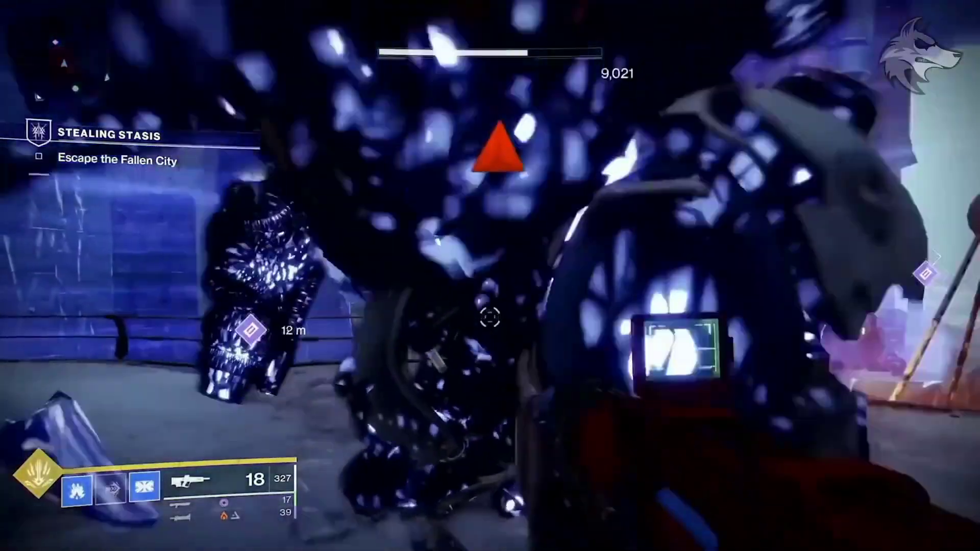
click(490, 317)
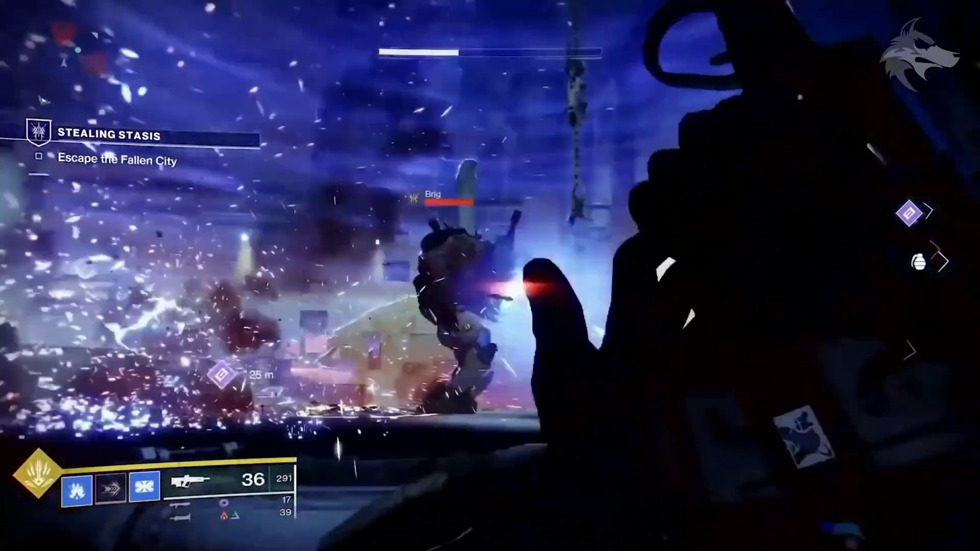
click(490, 316)
click(490, 317)
click(490, 317)
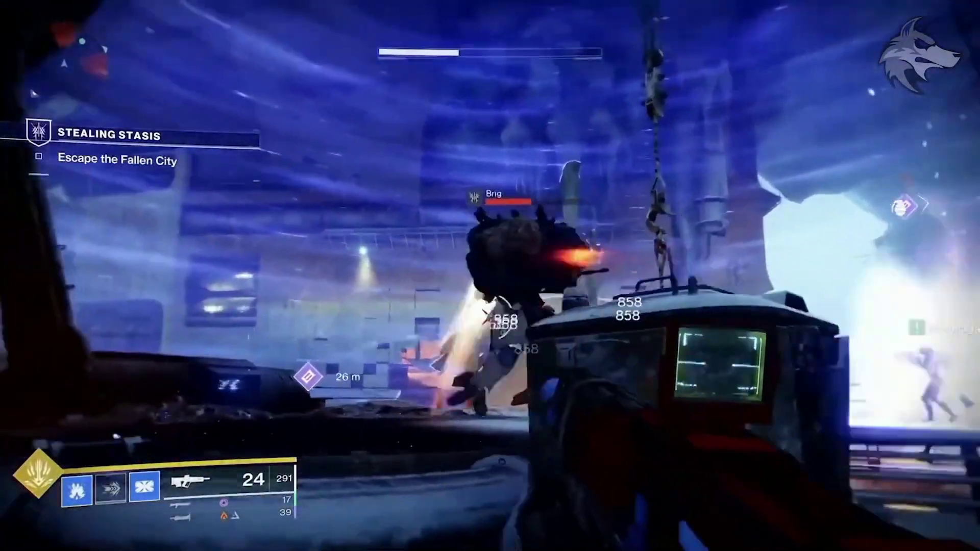
click(490, 316)
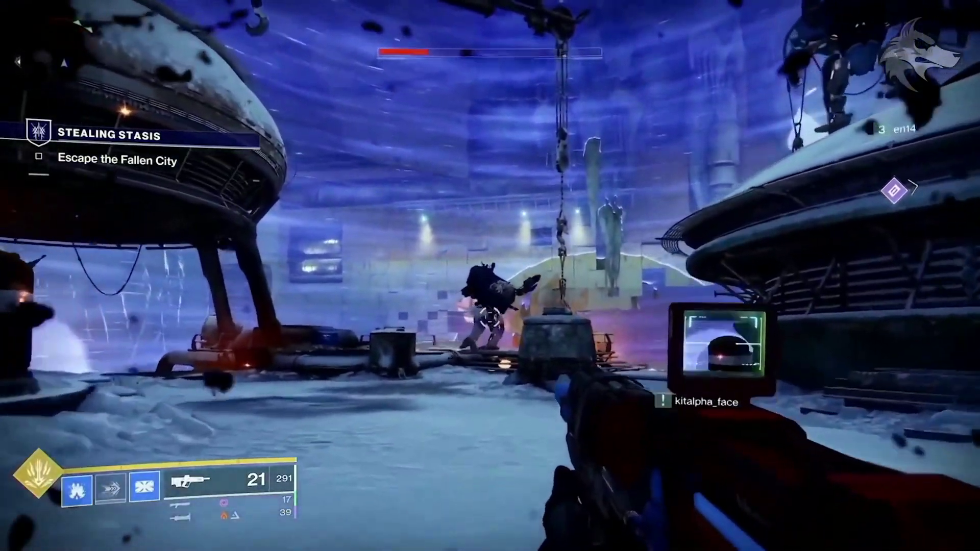
click(490, 316)
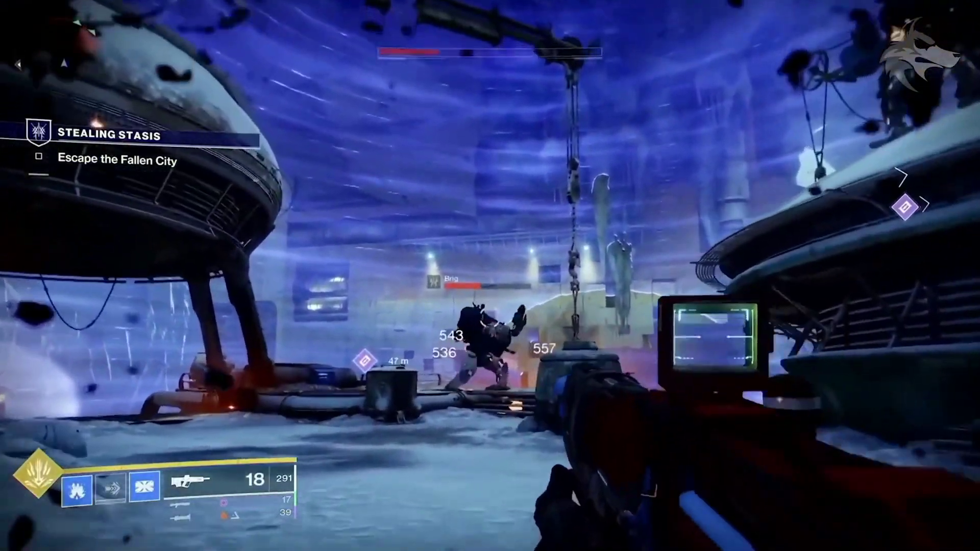
click(490, 316)
click(490, 317)
click(490, 317)
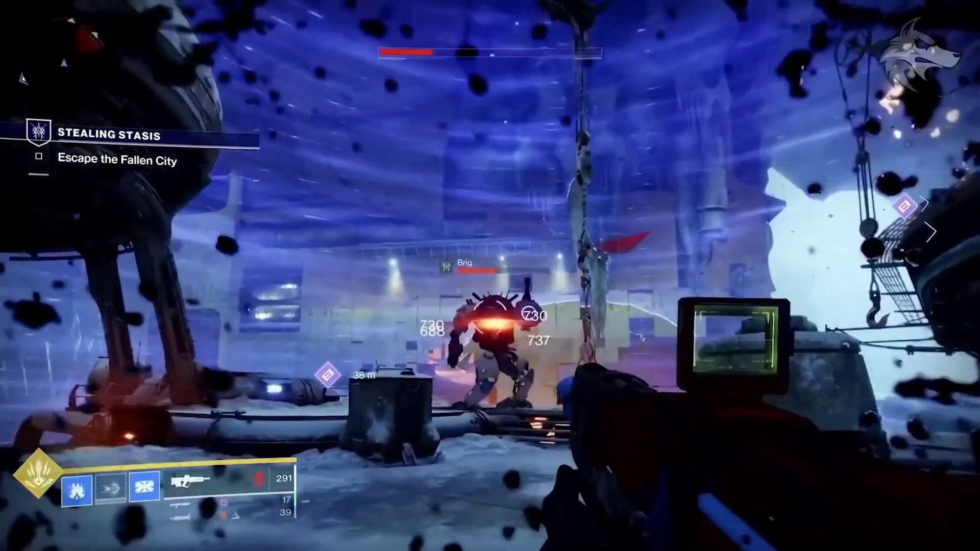
click(490, 317)
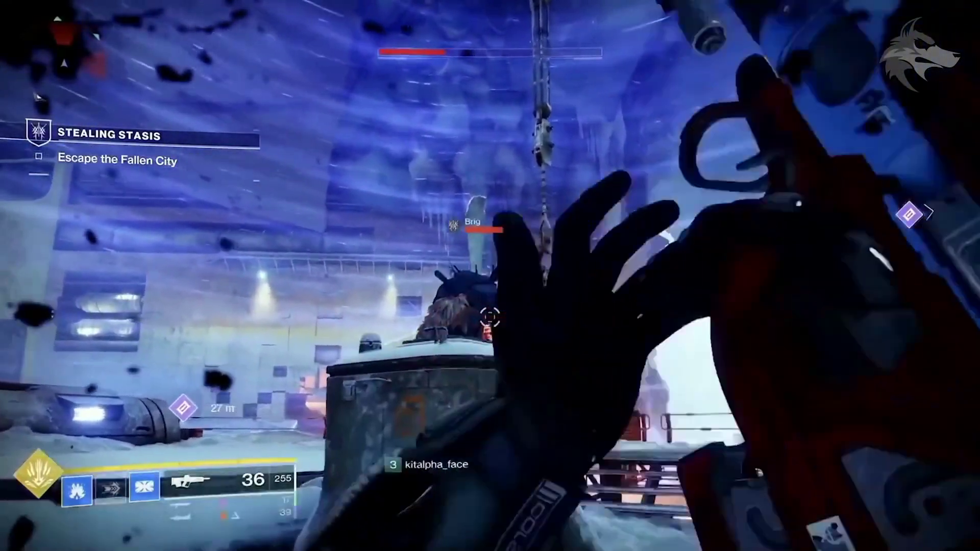
right_click(490, 276)
click(490, 316)
click(490, 316)
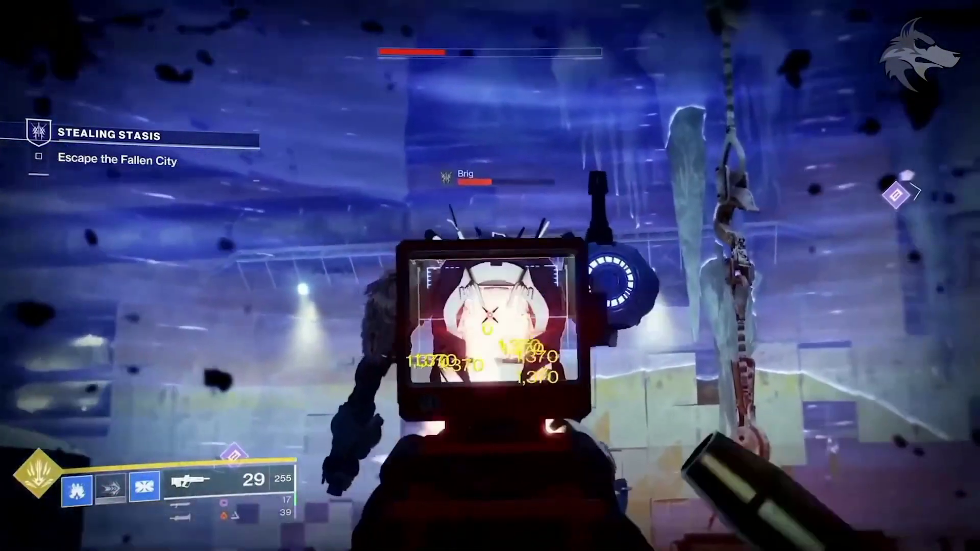
click(490, 316)
click(490, 317)
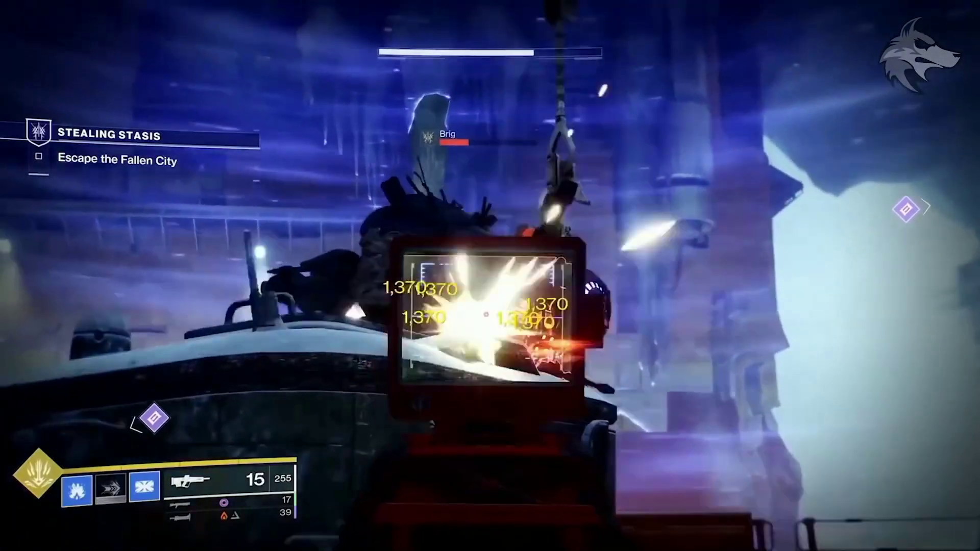
click(490, 316)
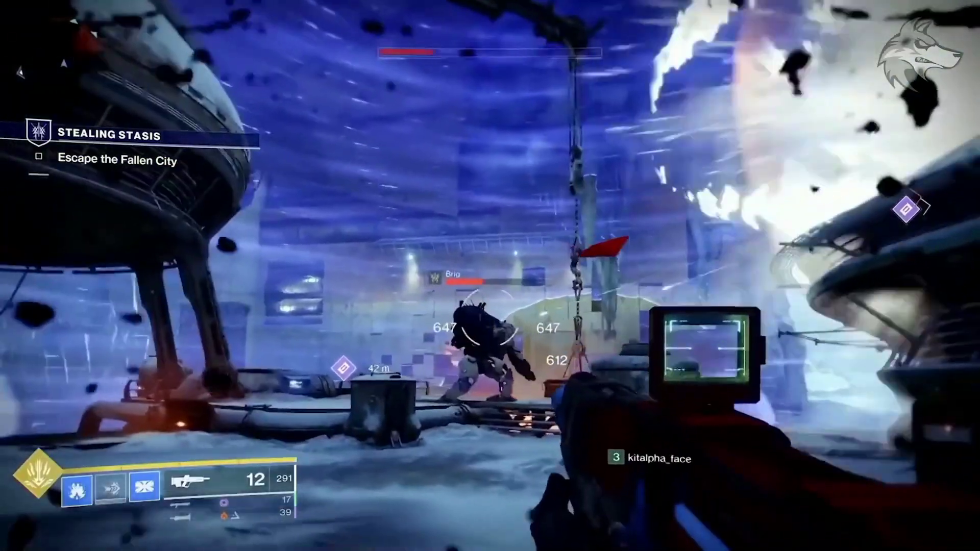
click(490, 316)
click(490, 316)
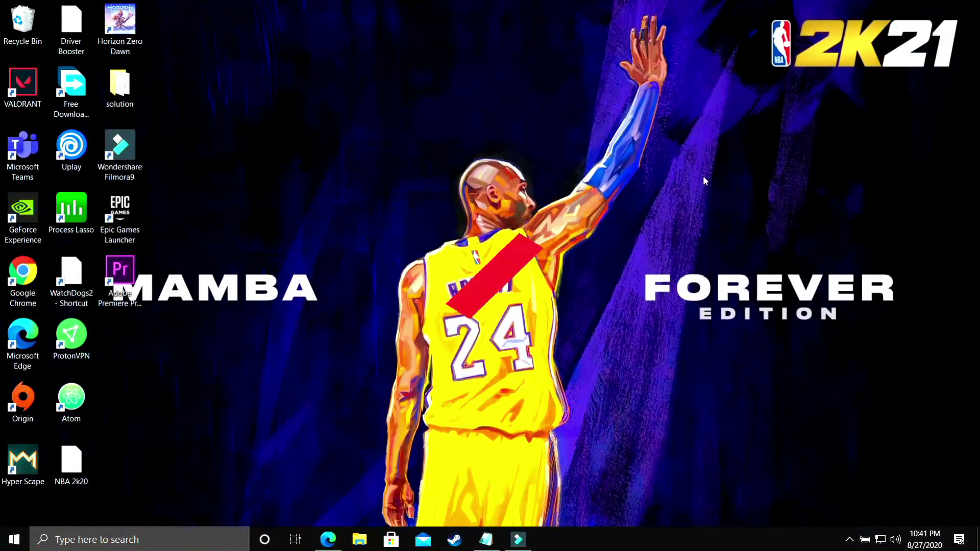
click(329, 537)
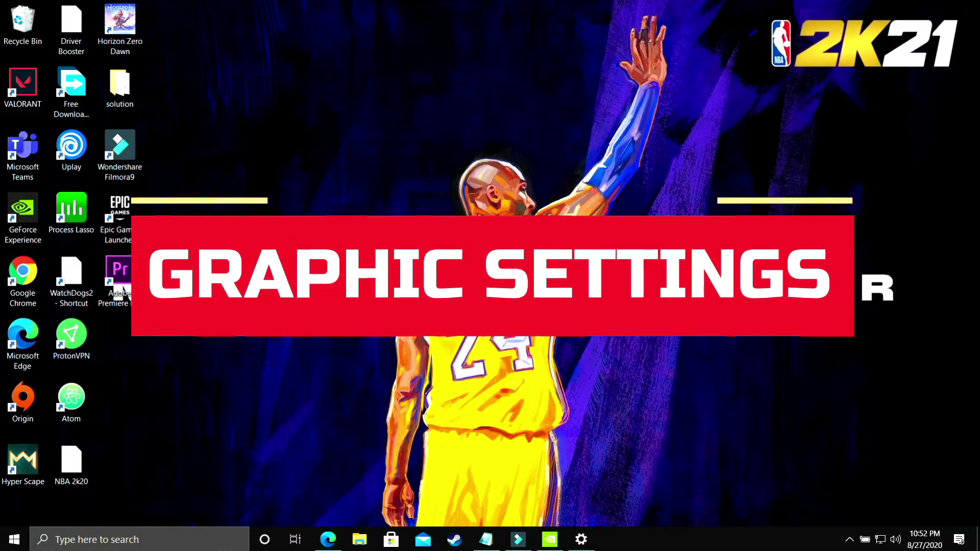
Step: Find and open Windows Graphics settings, and toggle hardware-accelerated GPU scheduling off and back on
click(144, 534)
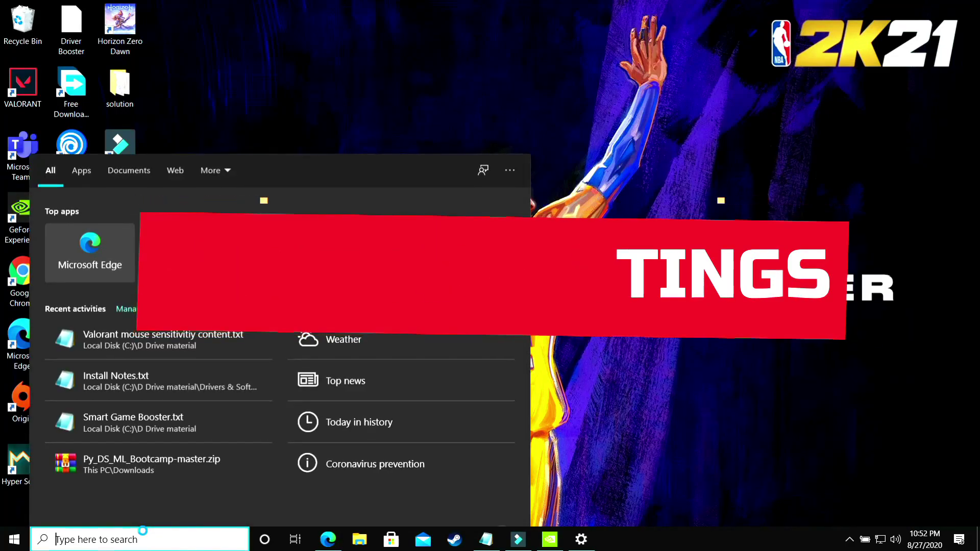
text(Graphic)
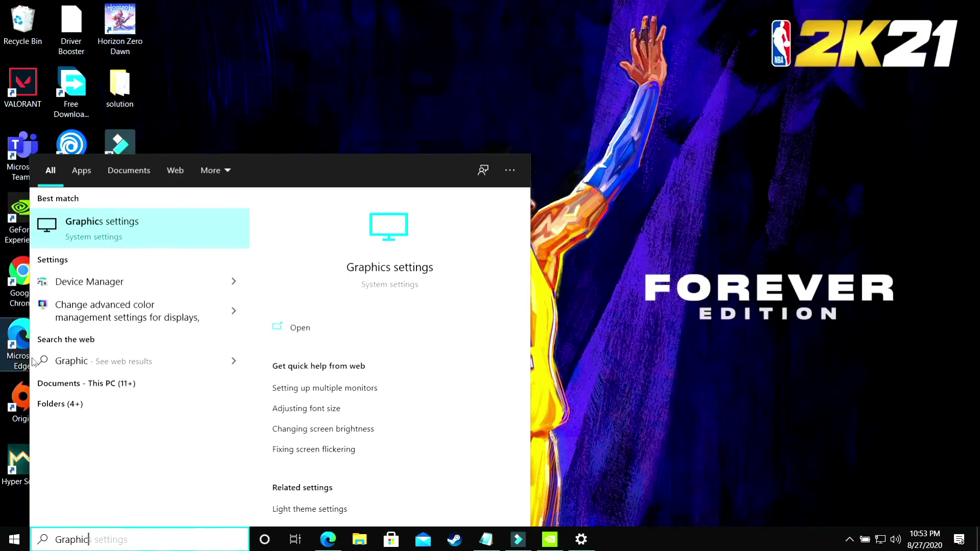
click(97, 236)
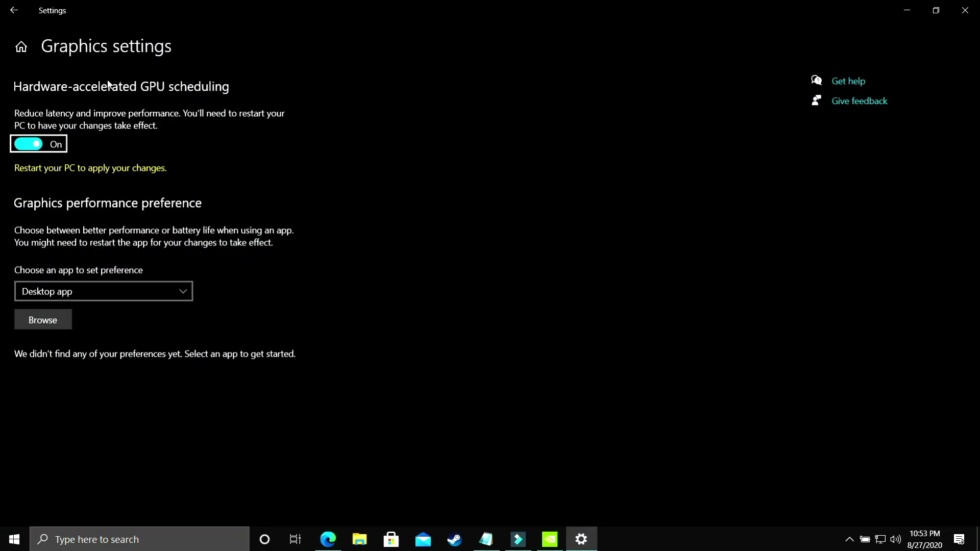
click(29, 146)
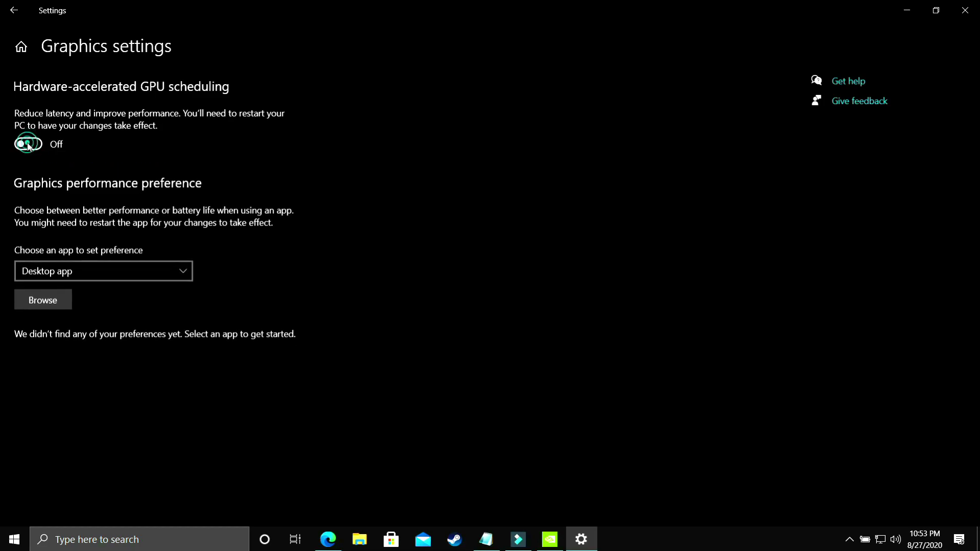
click(28, 145)
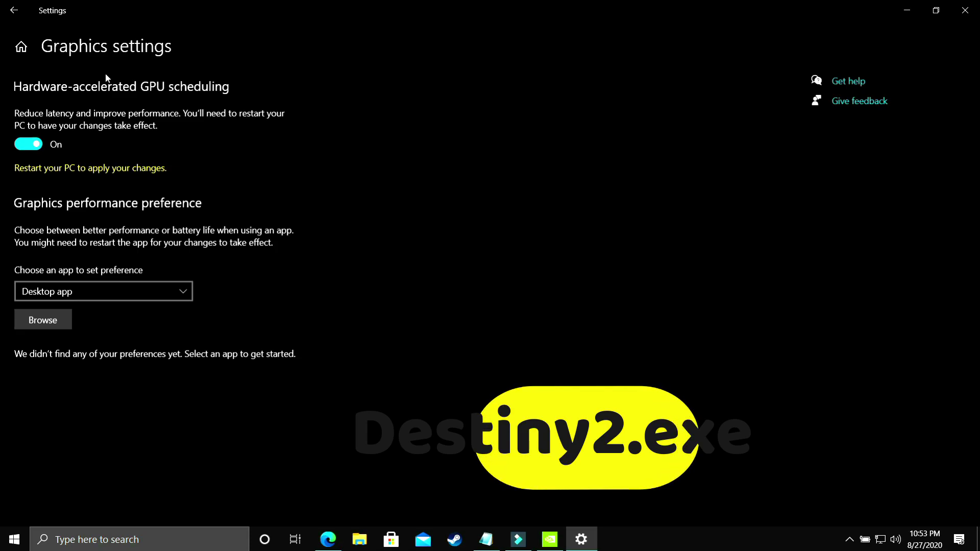
Step: Add the desktop app NBA2K20 from the Steam NBA 2K20 folder to the graphics performance preferences
click(68, 292)
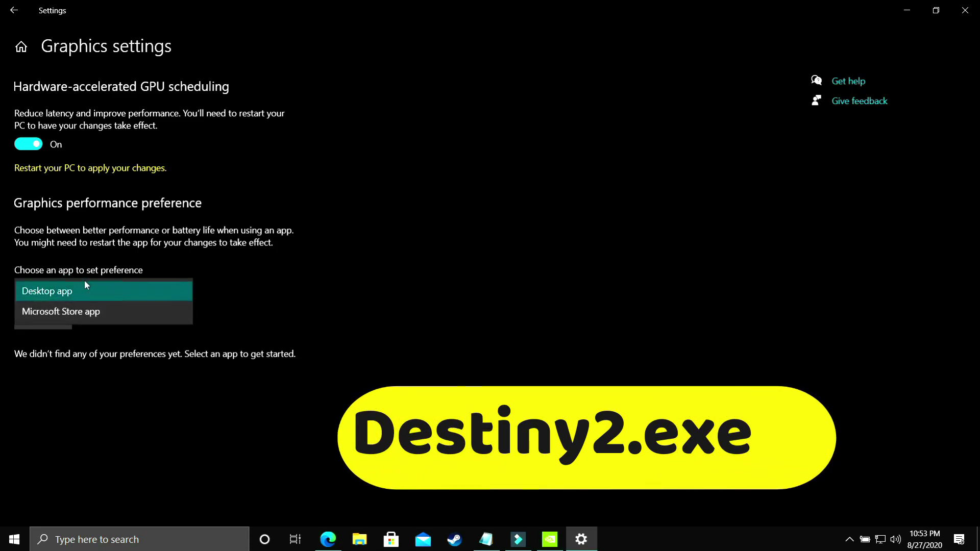
click(24, 292)
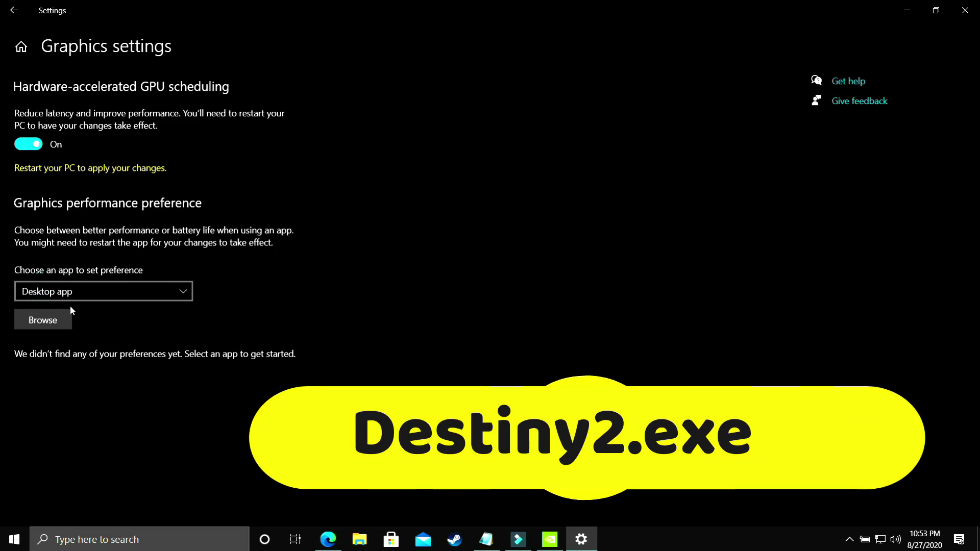
click(45, 323)
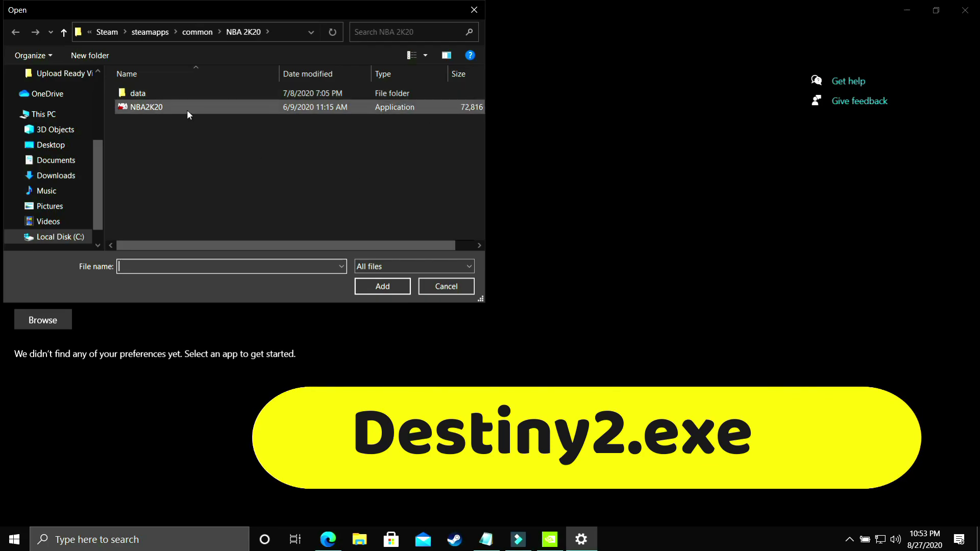
double_click(152, 107)
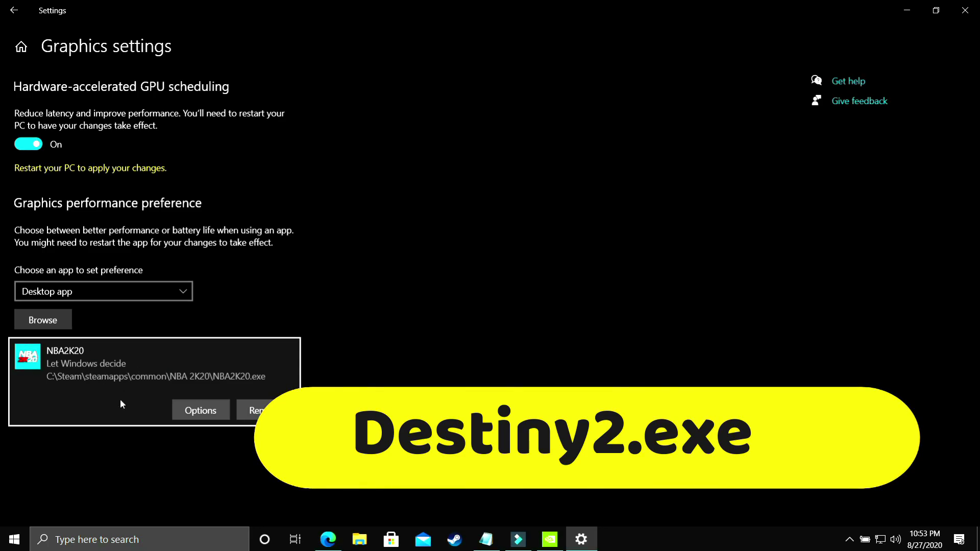
Step: Set the graphics preference of NBA2K20 to High performance, save it, and return to the desktop
click(203, 408)
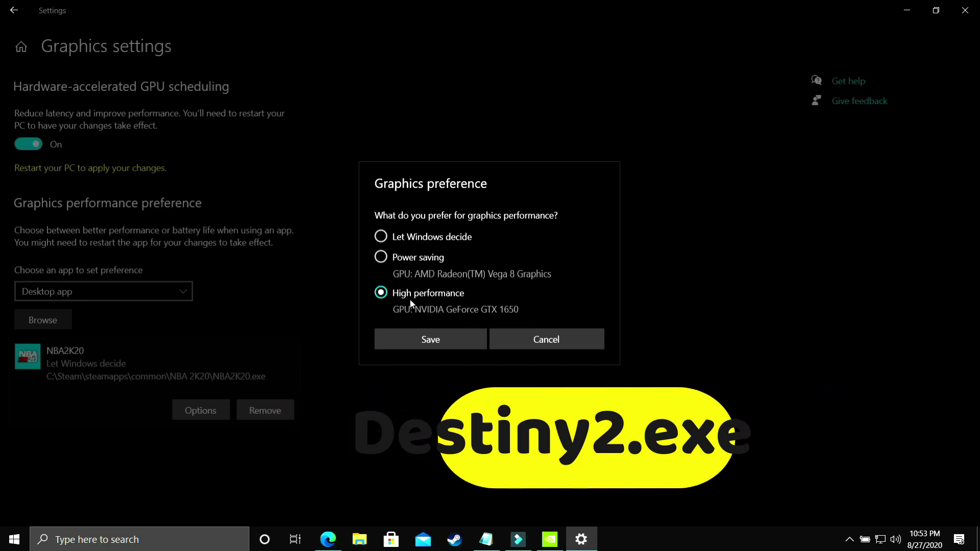
click(428, 340)
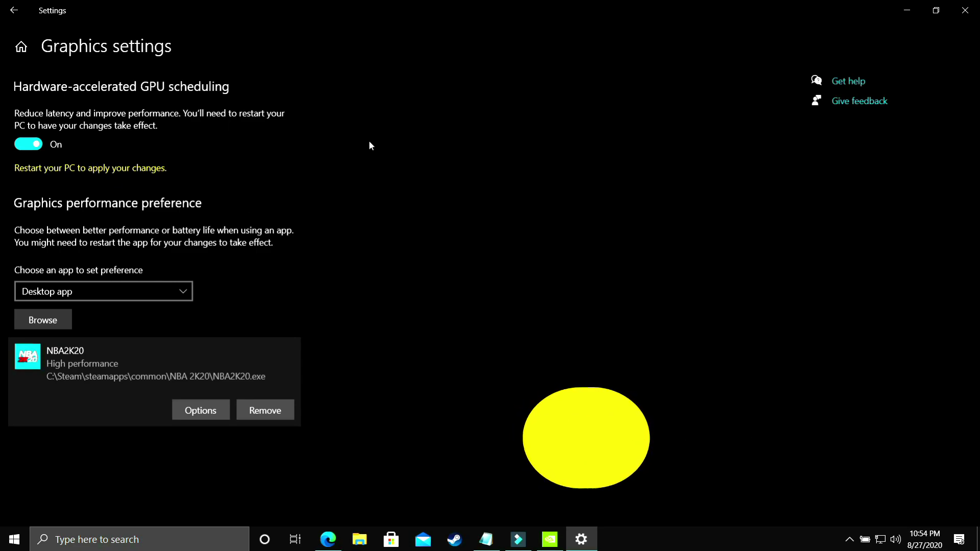
key(super+d)
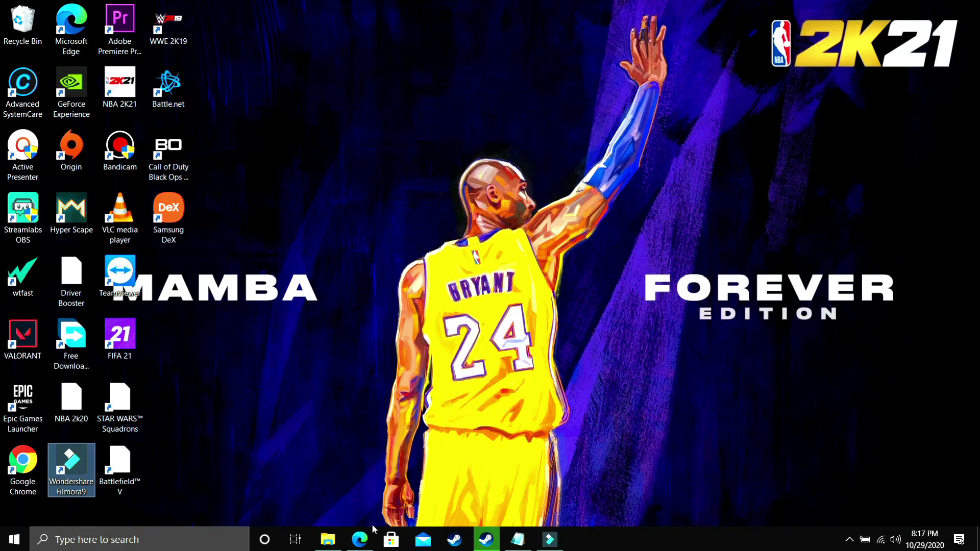
Step: Switch to Microsoft Edge and look through the Bing results for "pc optimizer" for available optimization software
mouse_move(364, 542)
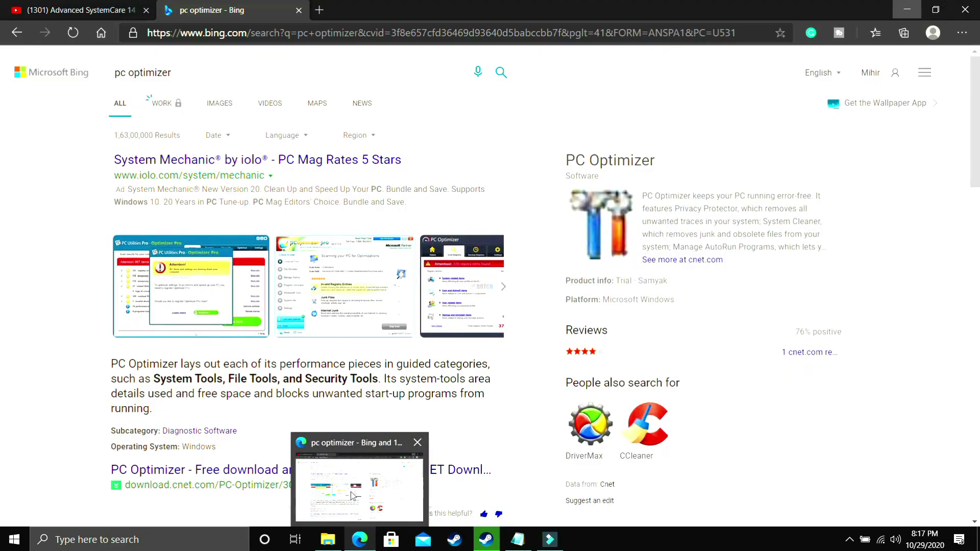
click(350, 512)
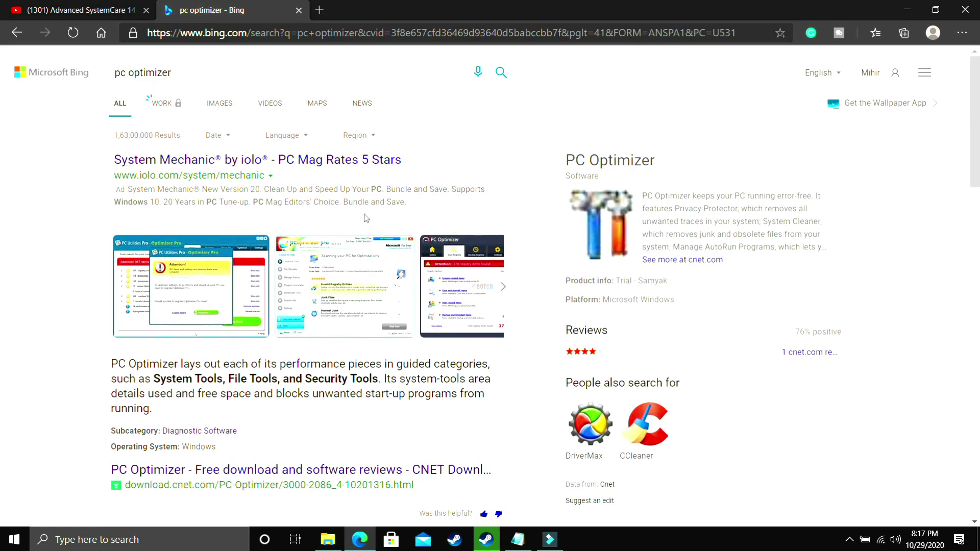
scroll(368, 222, down, 2)
scroll(365, 221, up, 2)
drag(178, 70, 141, 81)
click(44, 162)
scroll(198, 146, down, 4)
scroll(179, 160, down, 3)
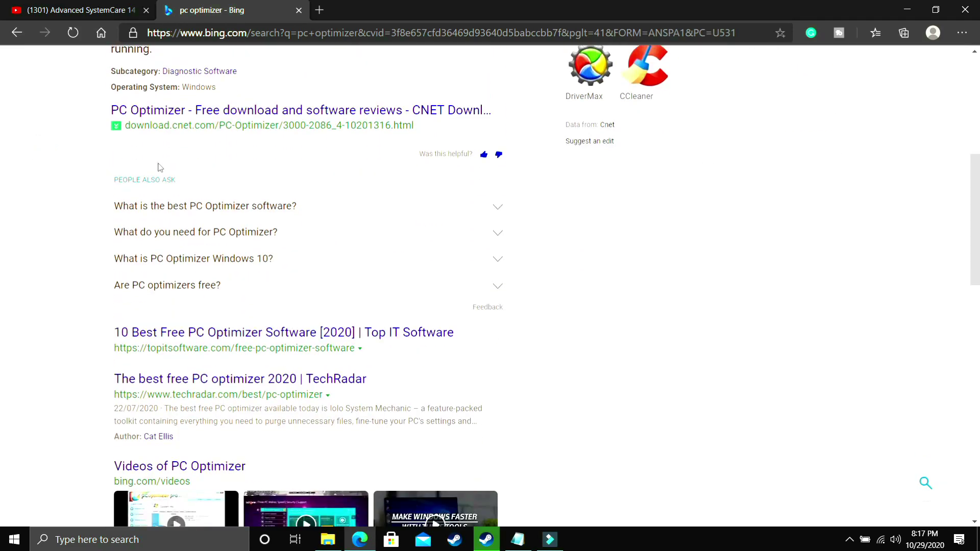
scroll(202, 215, down, 8)
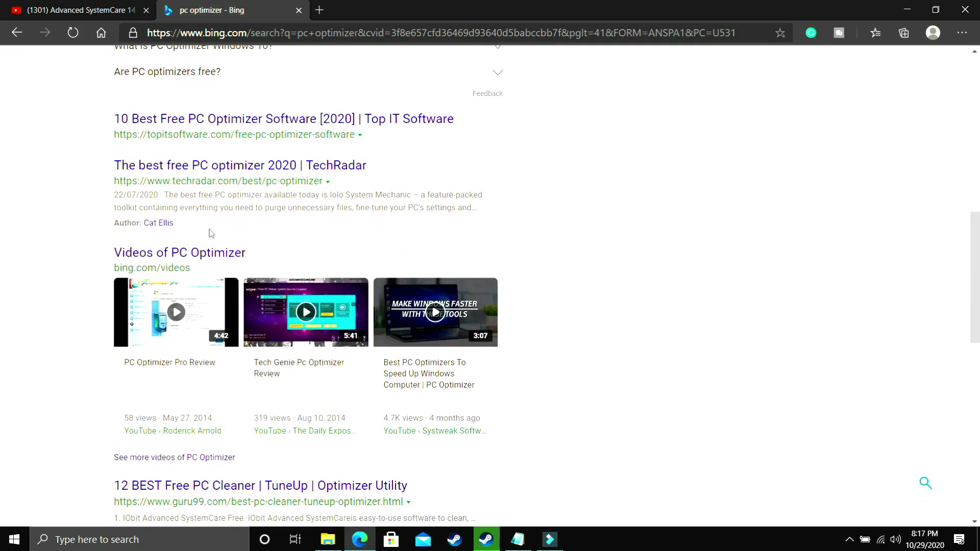
scroll(210, 233, down, 8)
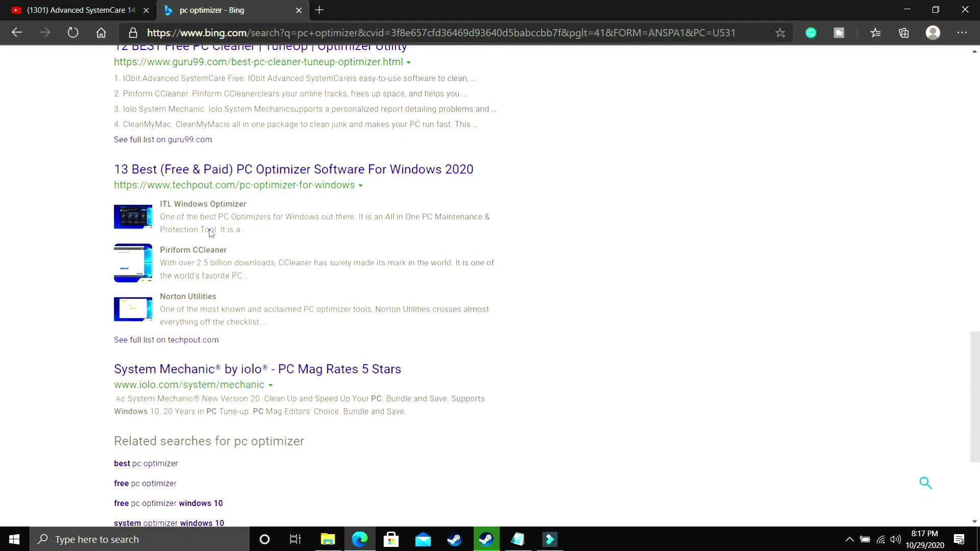
scroll(209, 229, up, 20)
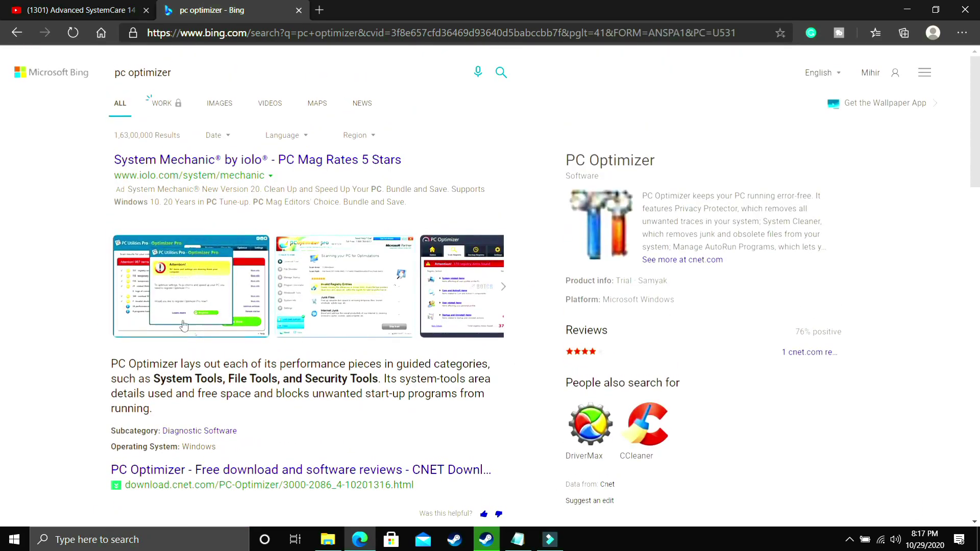
mouse_move(187, 315)
scroll(71, 172, down, 3)
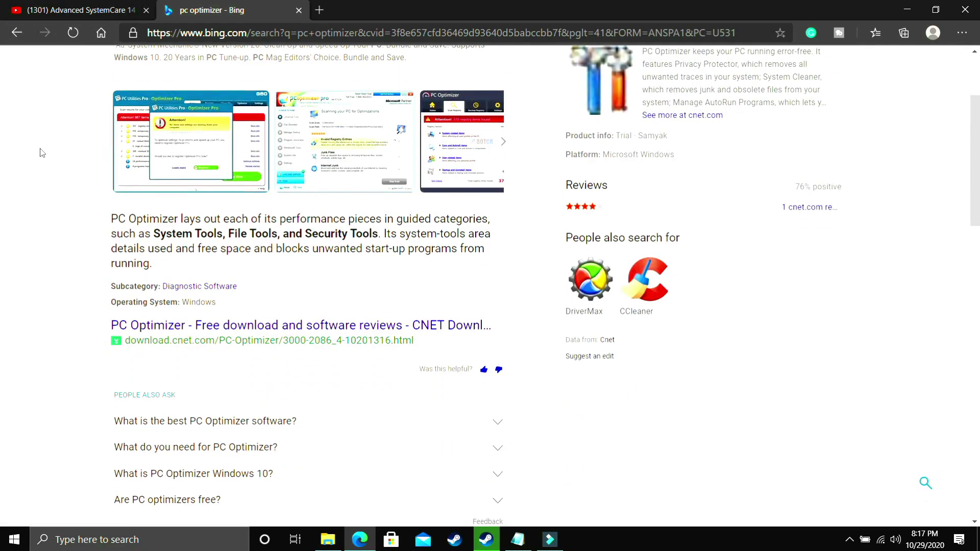
scroll(43, 152, down, 8)
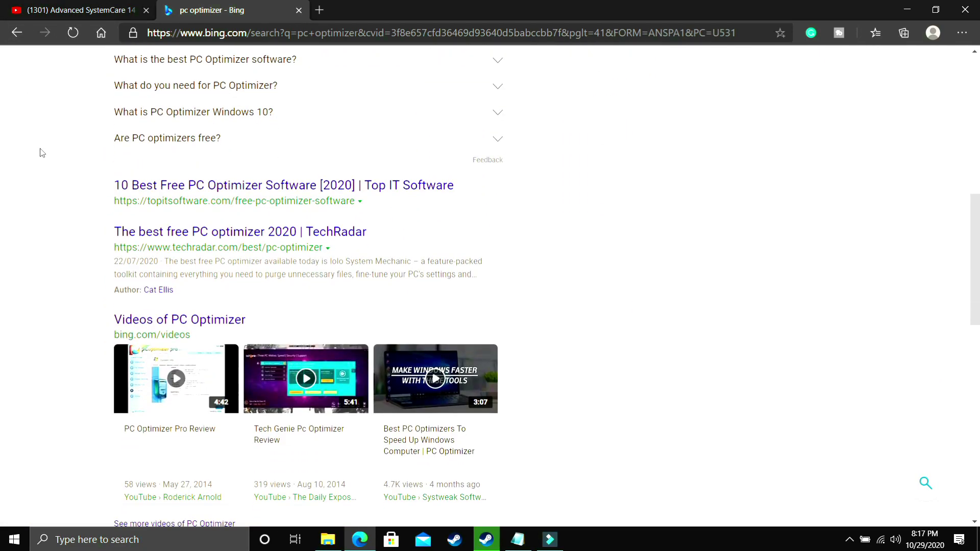
Step: Switch to the open YouTube video on Advanced SystemCare 14 and skip to about 4:42
click(93, 6)
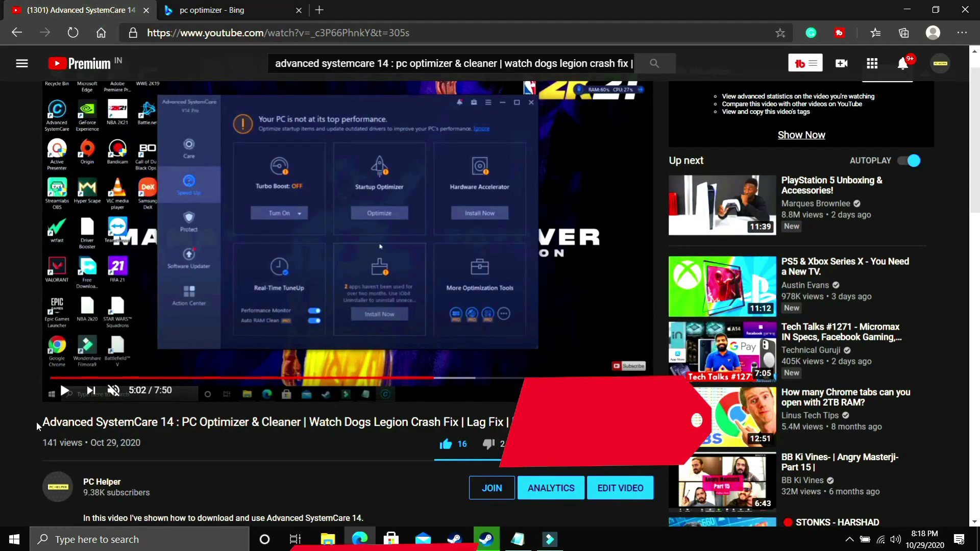
click(320, 438)
scroll(319, 438, up, 1)
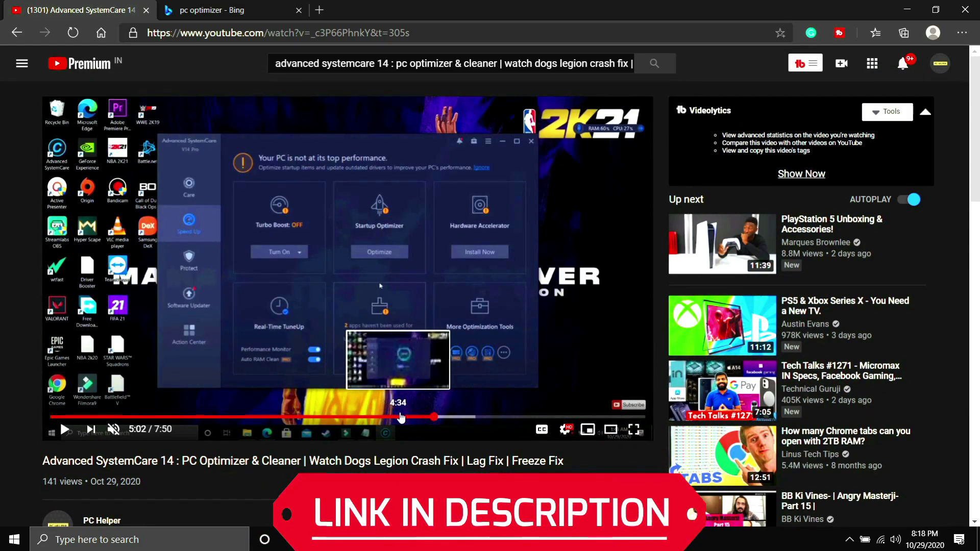
click(399, 417)
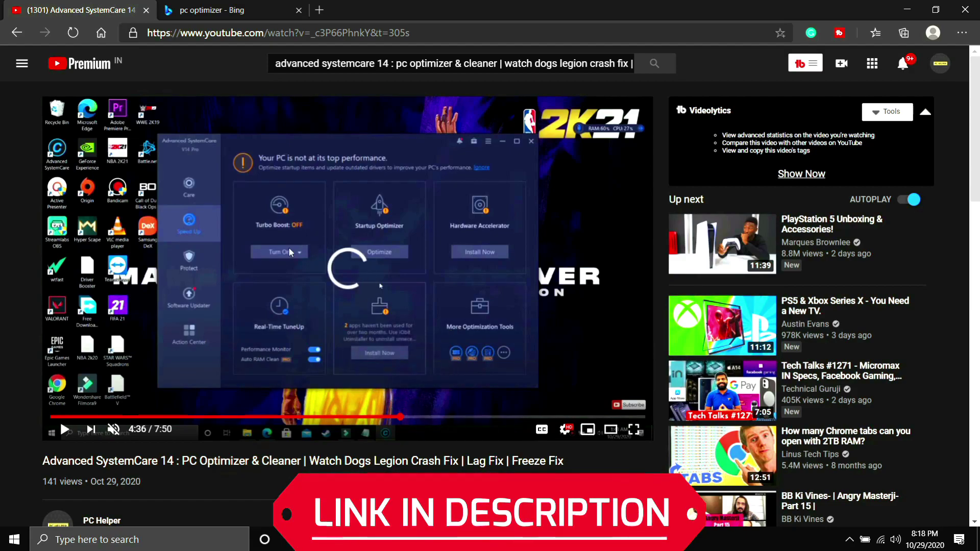
drag(399, 418, 408, 417)
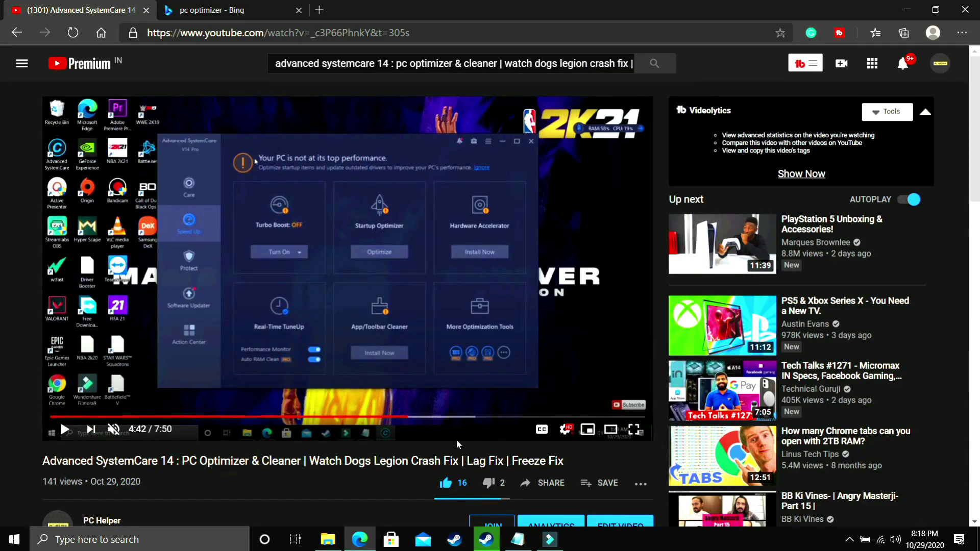
Step: Expand the Advanced SystemCare 14 video's full description and look through it and the download link
scroll(454, 461, down, 4)
scroll(454, 461, down, 1)
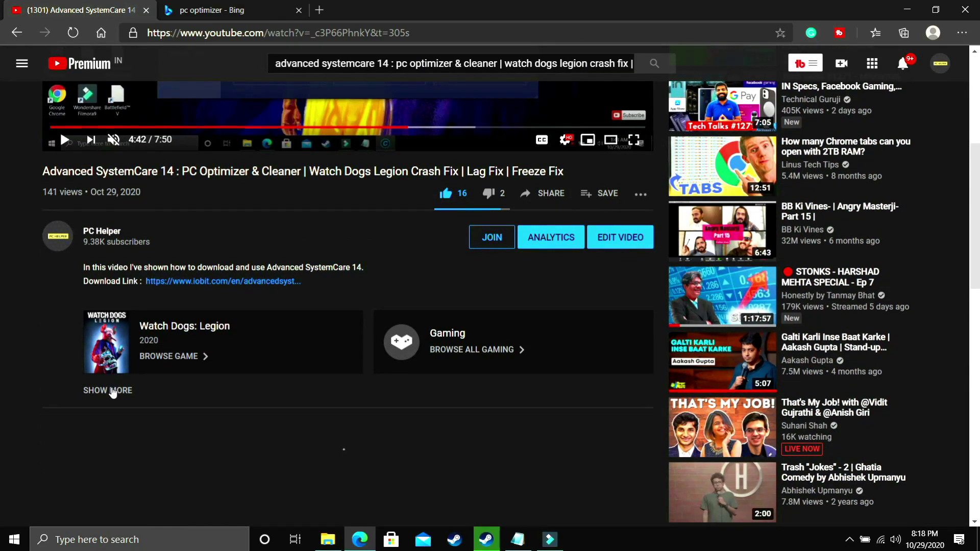
click(112, 390)
scroll(243, 339, down, 5)
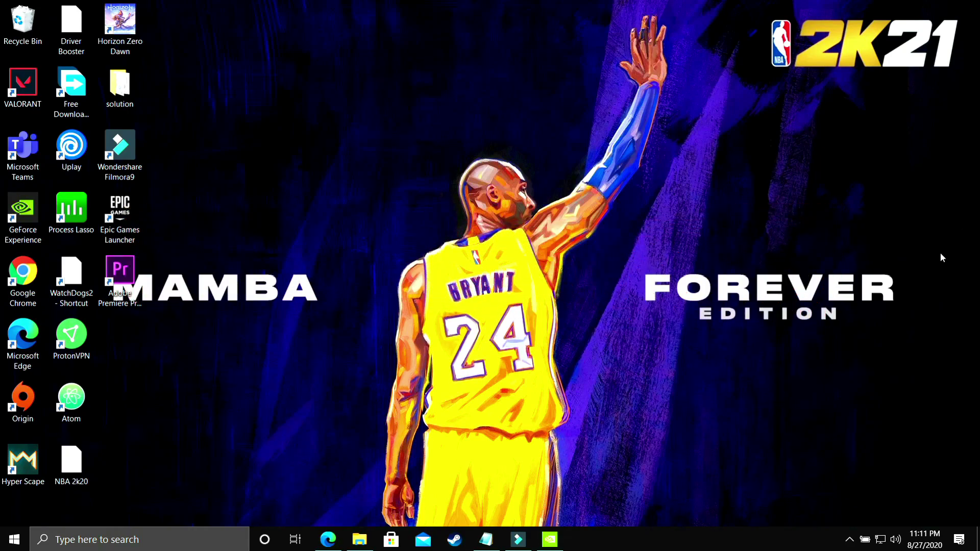
Step: Open NVIDIA Control Panel from the desktop, view the global 3D settings, and return to the program-specific 3D settings
right_click(466, 228)
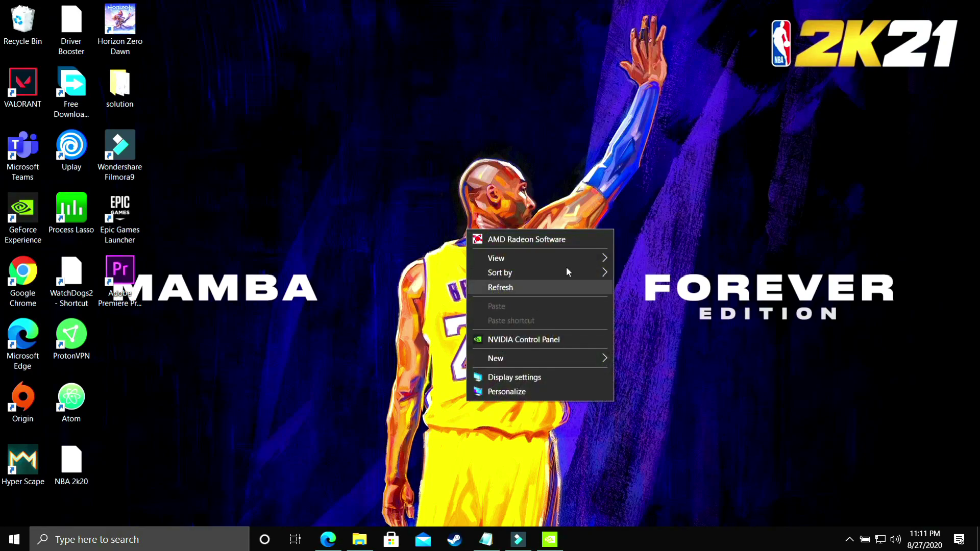
click(546, 340)
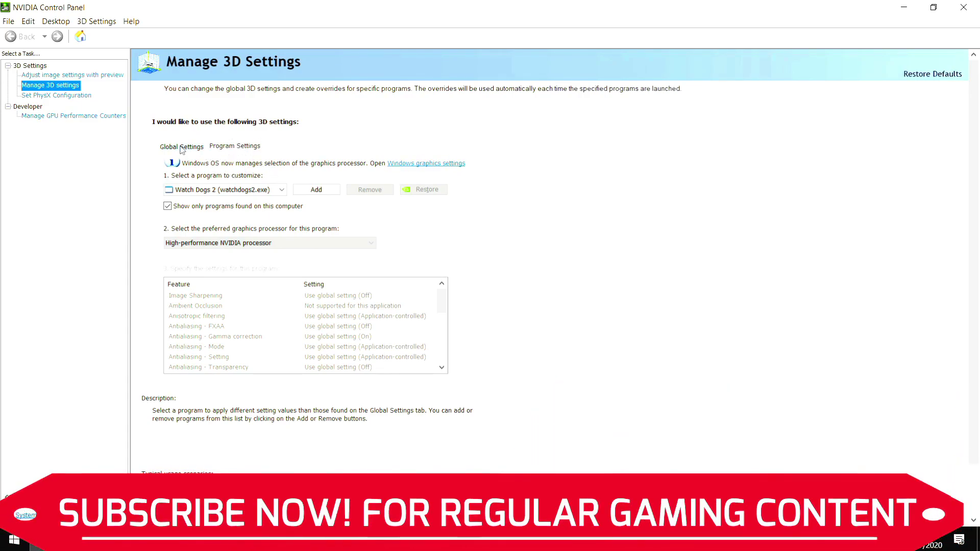
click(179, 146)
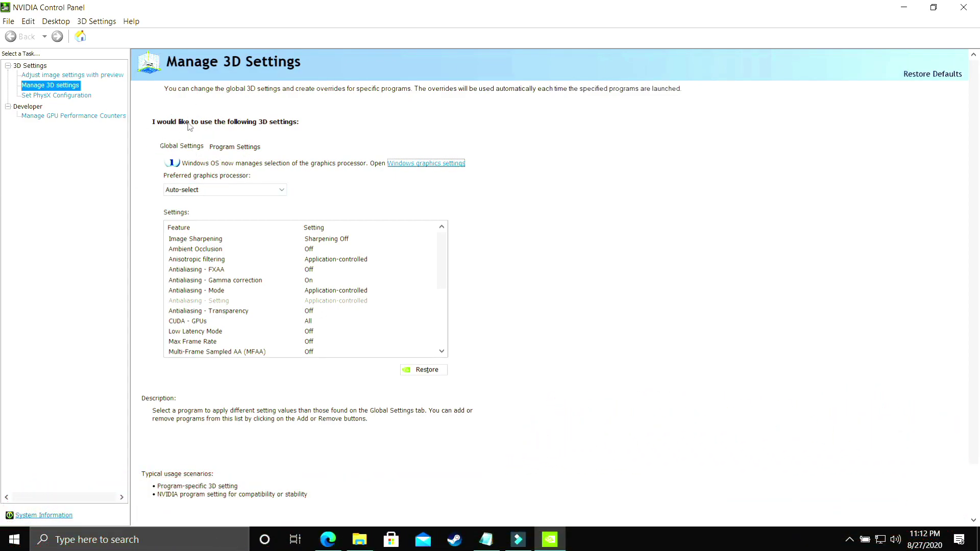
click(245, 149)
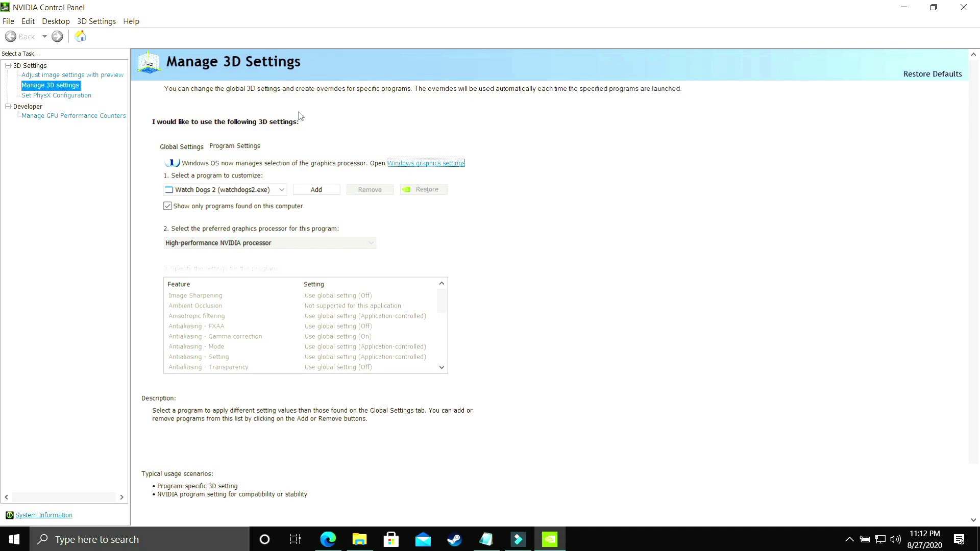
Step: Choose NBA 2K20 (nba2k20.exe) as the program to customize and set its preferred graphics processor to High-performance NVIDIA processor
click(220, 191)
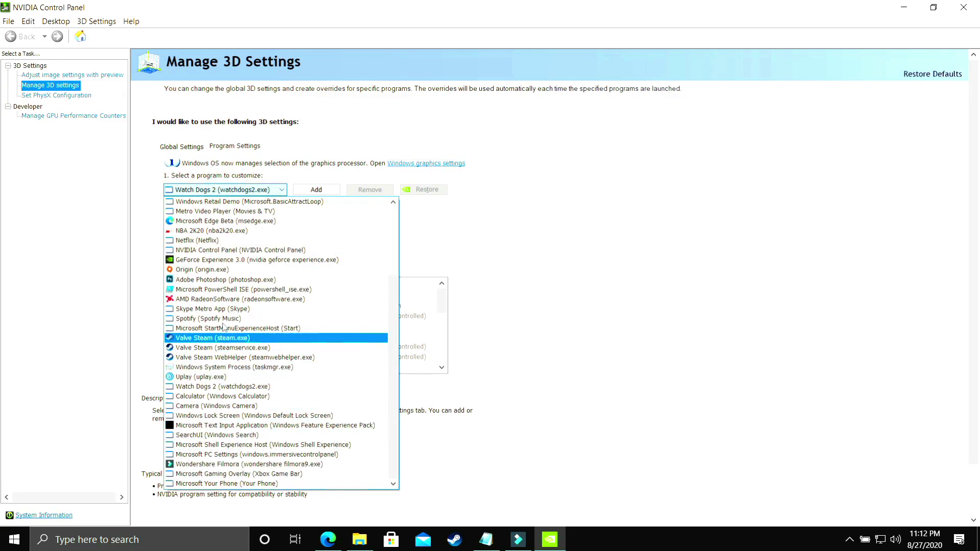
click(235, 230)
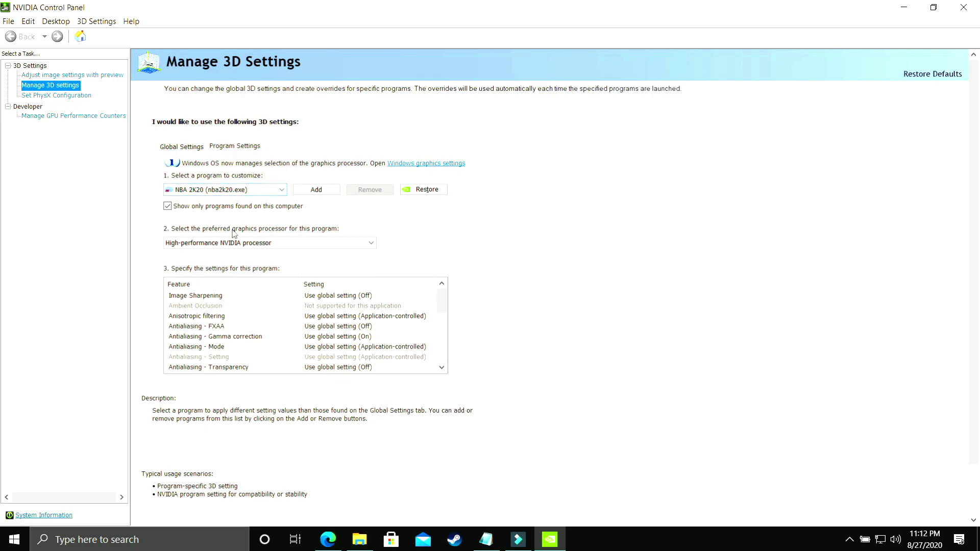
click(211, 245)
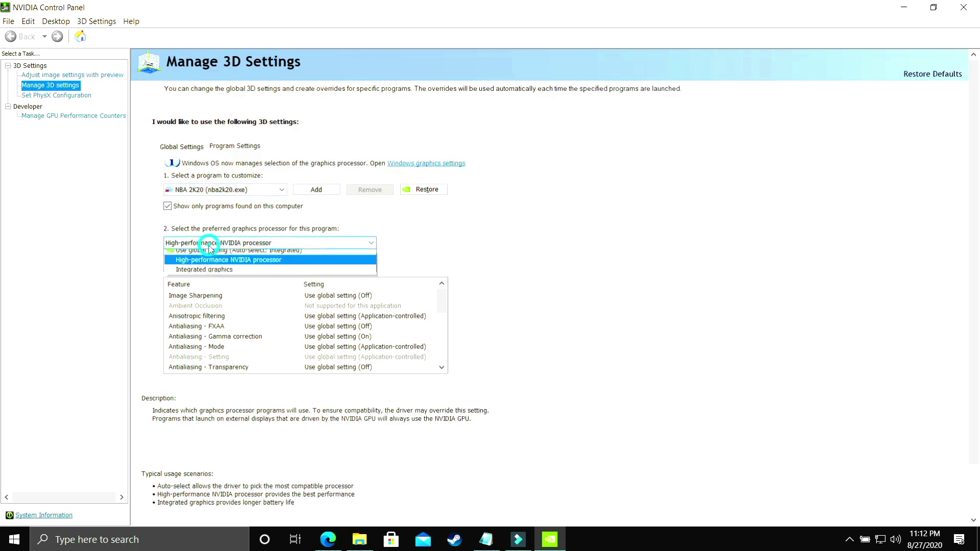
click(227, 268)
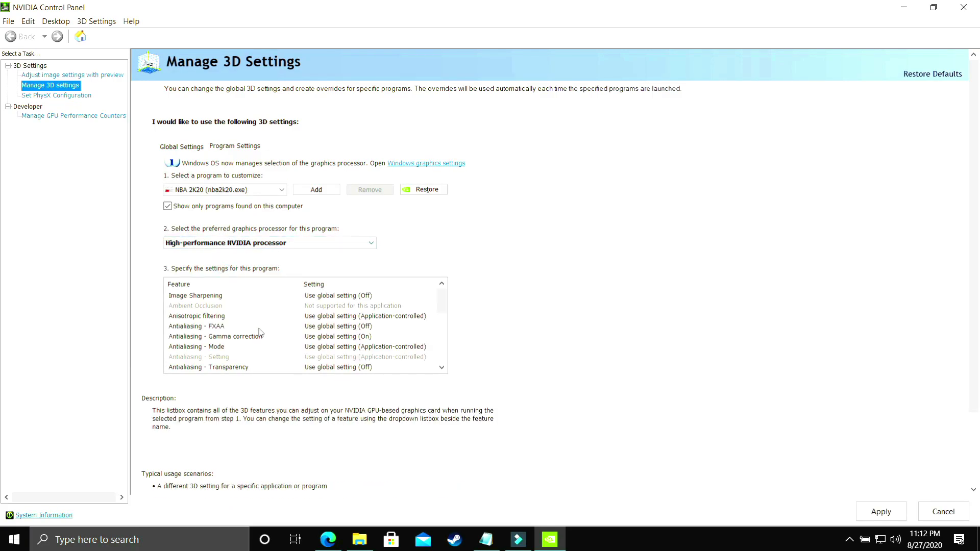
Step: Set NBA 2K20's power management mode to Prefer maximum performance and apply the 3D settings
scroll(252, 331, down, 3)
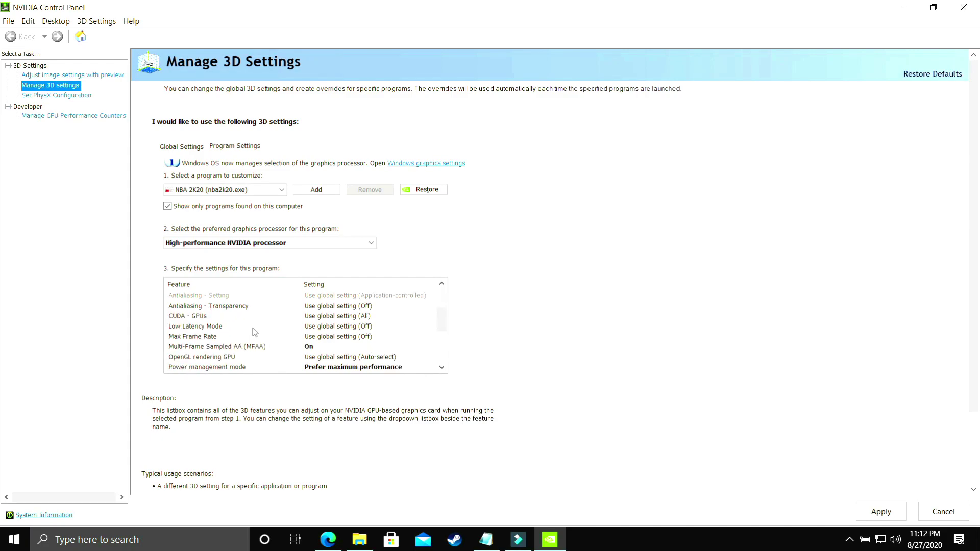
click(301, 368)
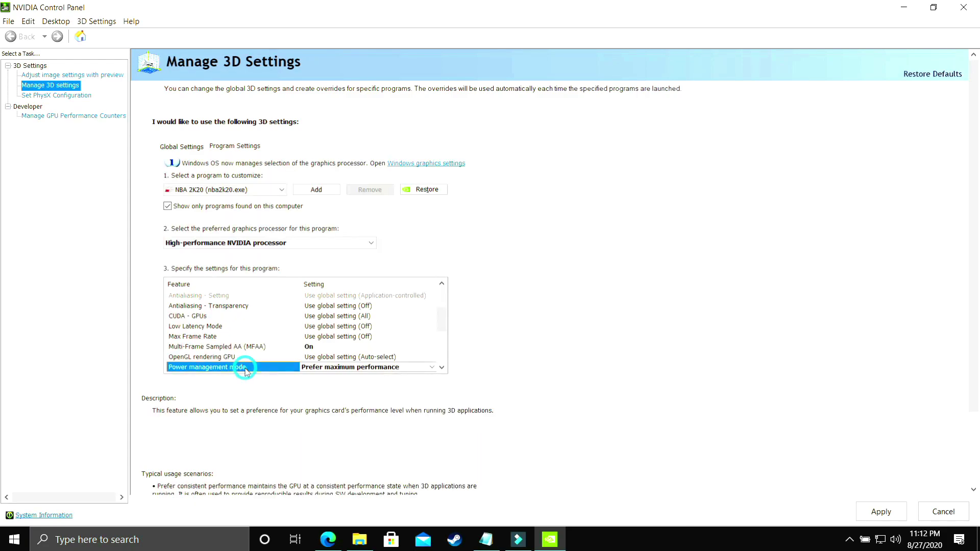
click(305, 370)
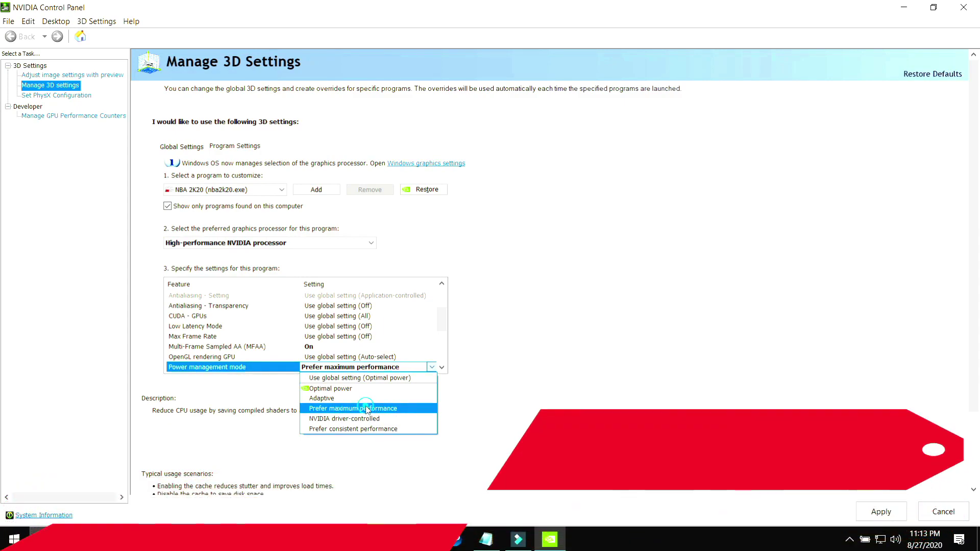
click(358, 409)
click(872, 515)
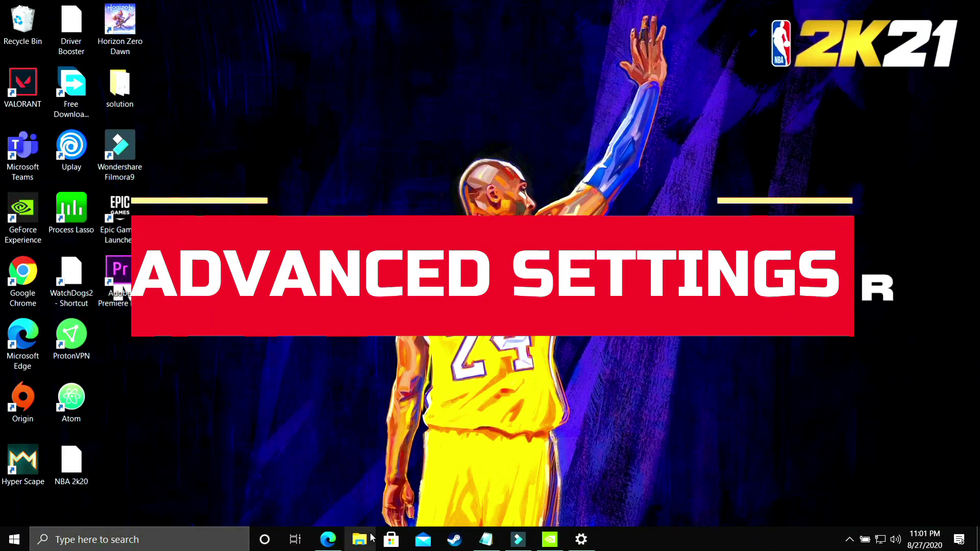
Step: Open Performance Options through the advanced system settings of This PC and apply Adjust for best performance to the visual effects
click(361, 539)
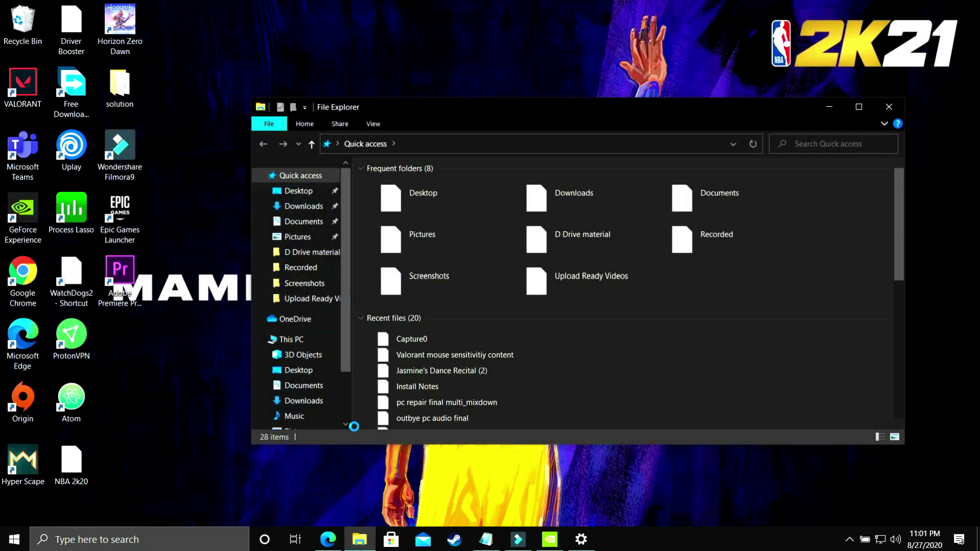
right_click(305, 341)
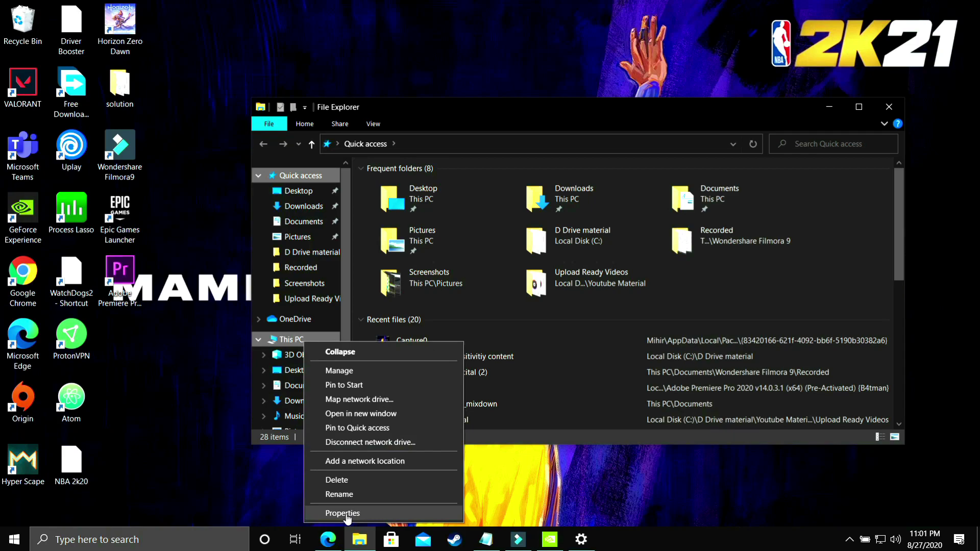
click(342, 513)
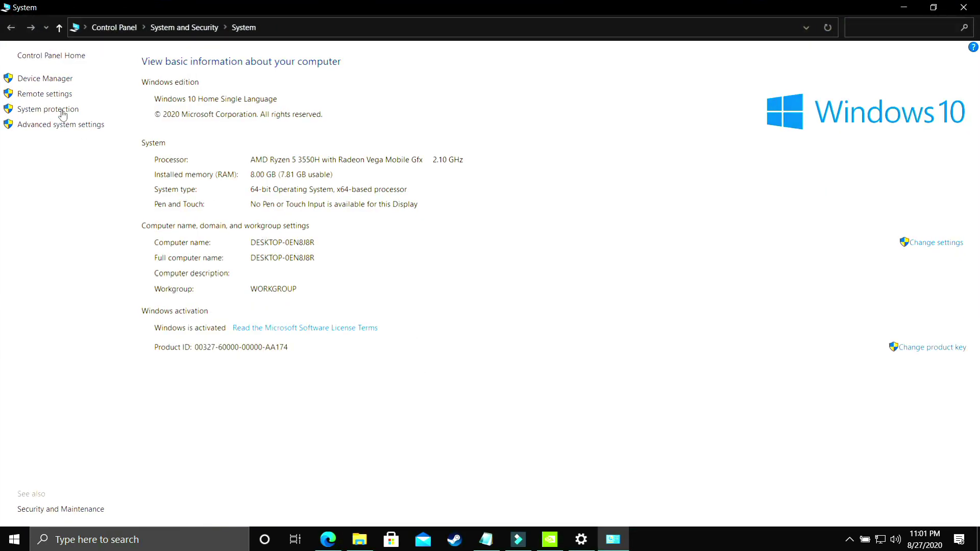
click(68, 131)
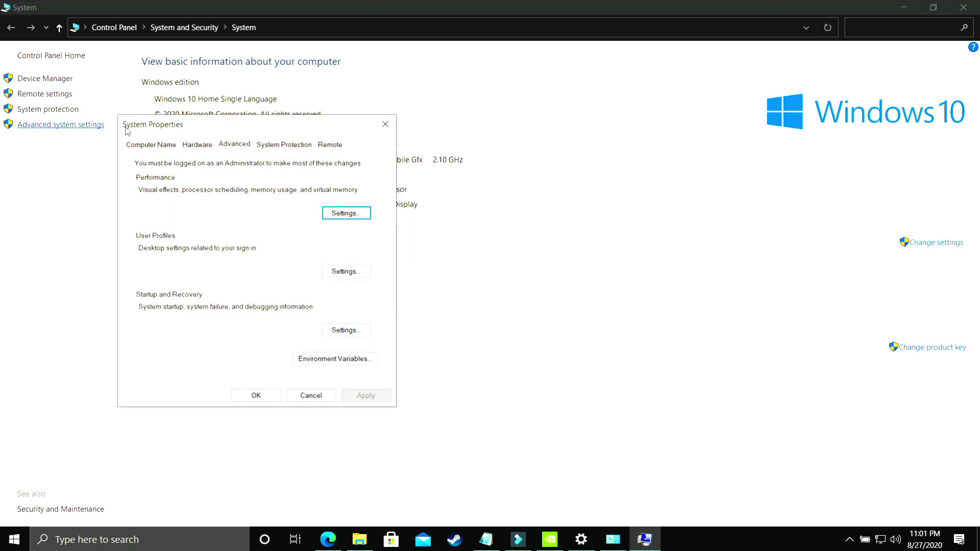
click(345, 214)
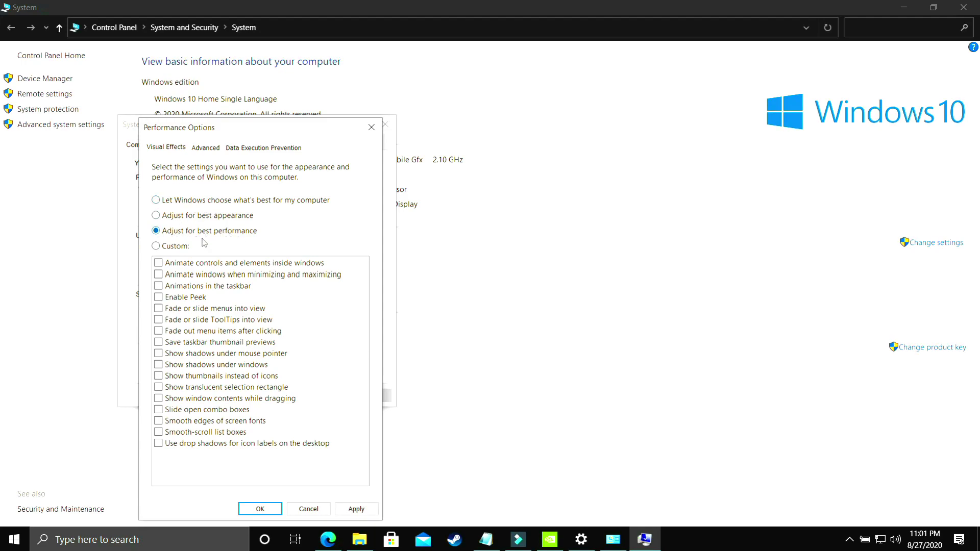
click(353, 507)
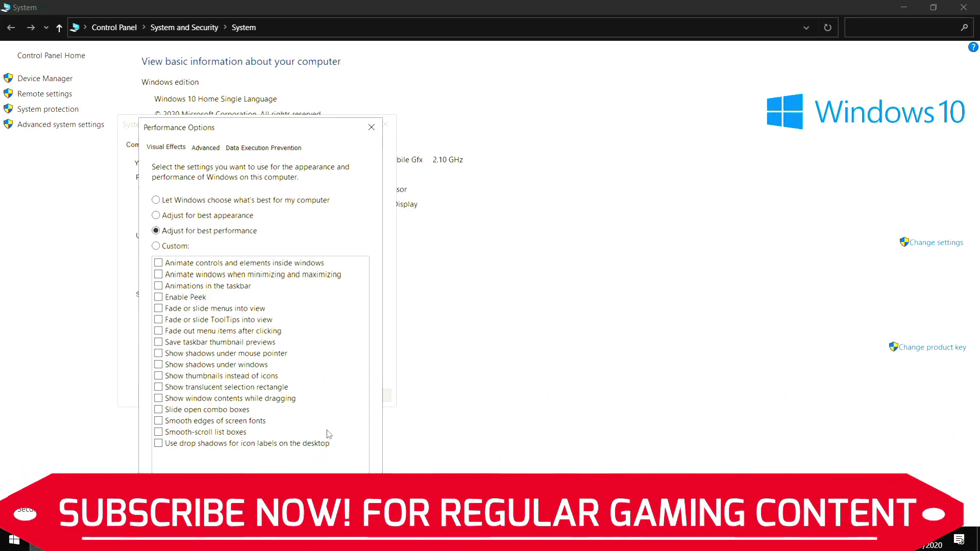
Step: In the advanced performance options, set processor scheduling to favor Programs
click(205, 148)
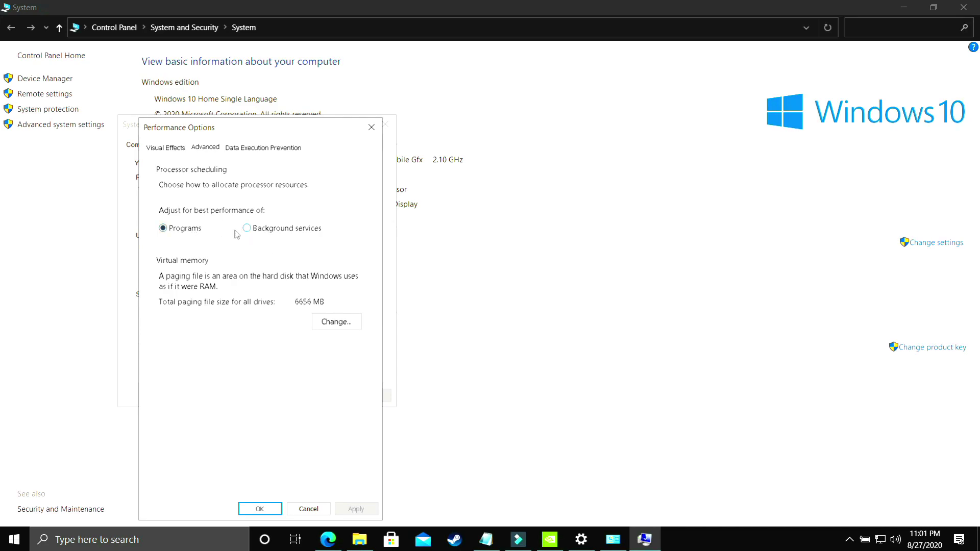
click(255, 231)
click(163, 228)
Step: Turn off automatic paging file management and give drive C: a custom size with an initial size of 1896 MB
click(336, 325)
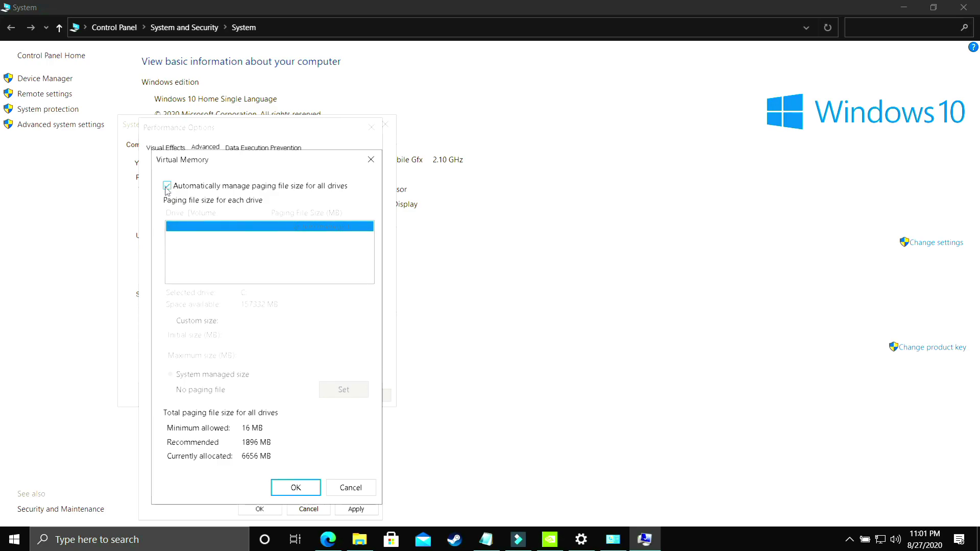
click(166, 186)
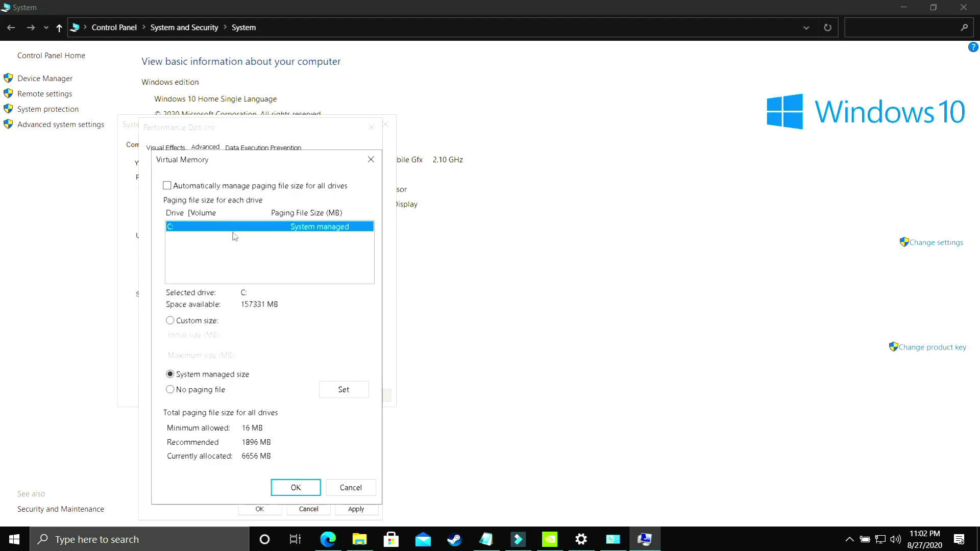
click(170, 321)
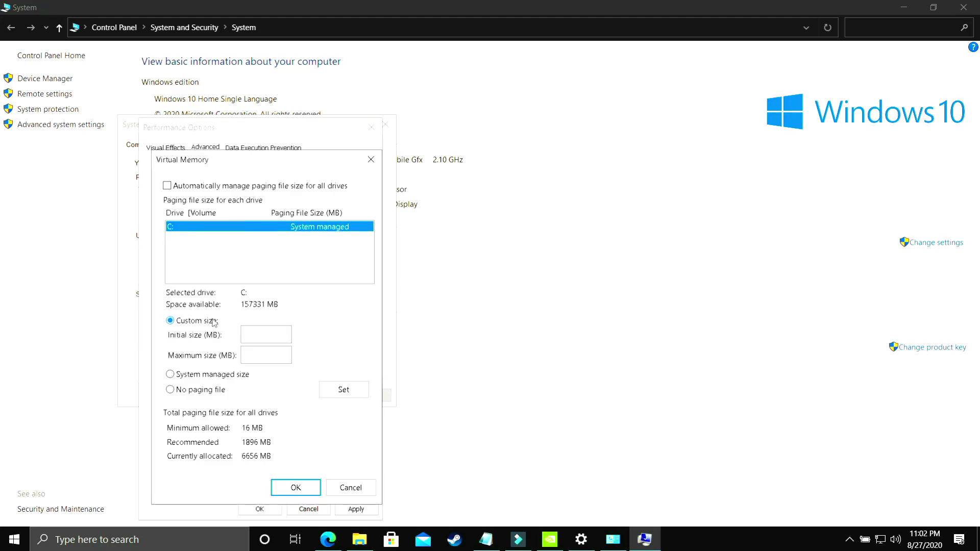
click(262, 332)
text(1896)
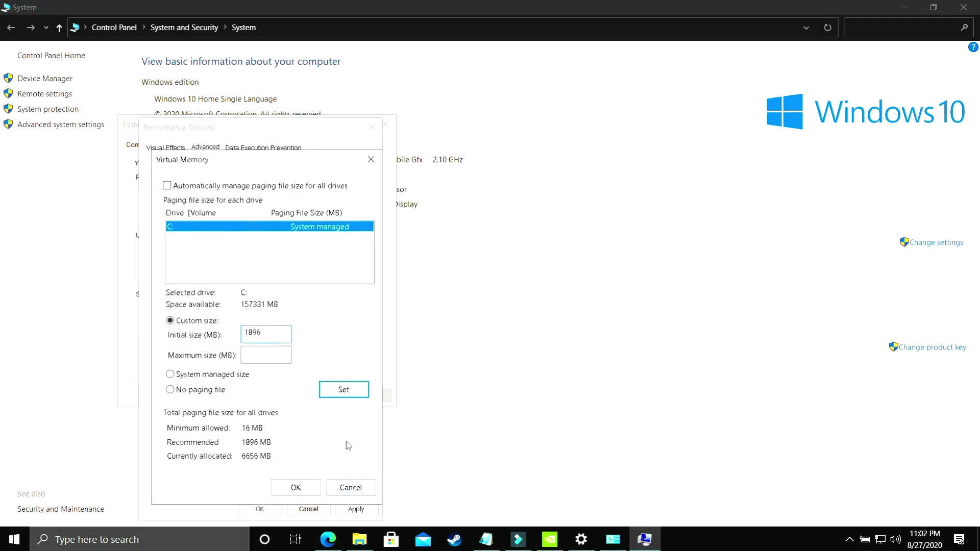
key(Tab)
Step: Calculate 8 × 1024 in Calculator and set the maximum paging file size to 8192 MB
click(97, 541)
text(calcu)
click(96, 236)
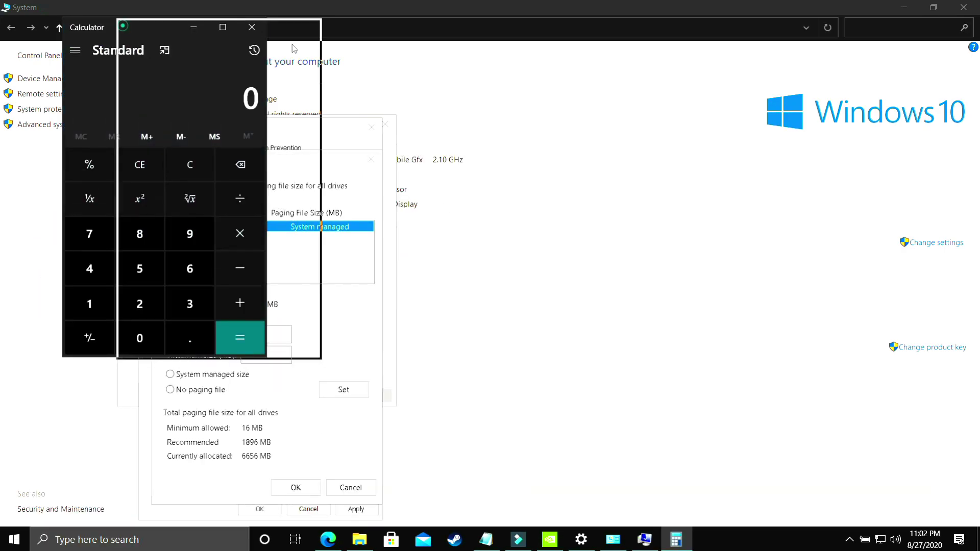
text(8*102)
text(4)
key(Return)
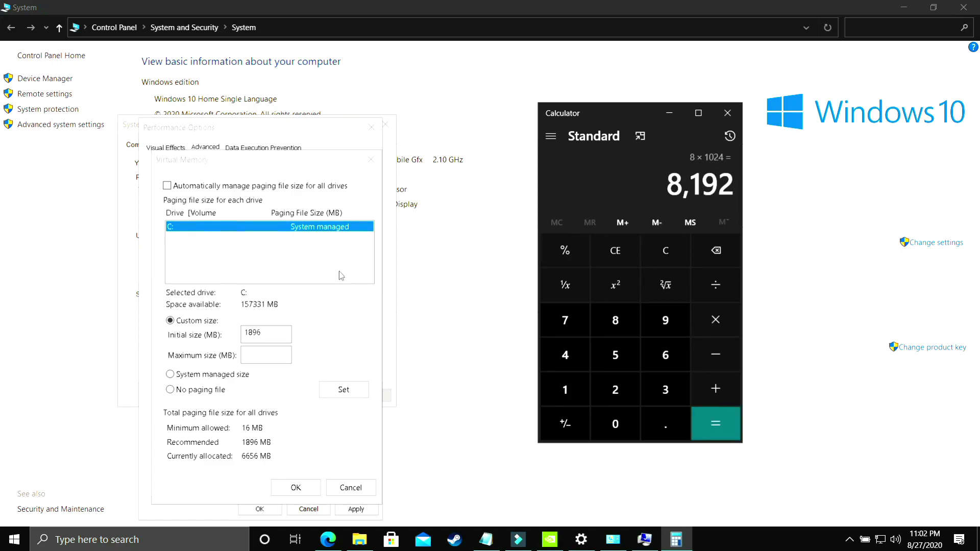
click(276, 355)
text(8192)
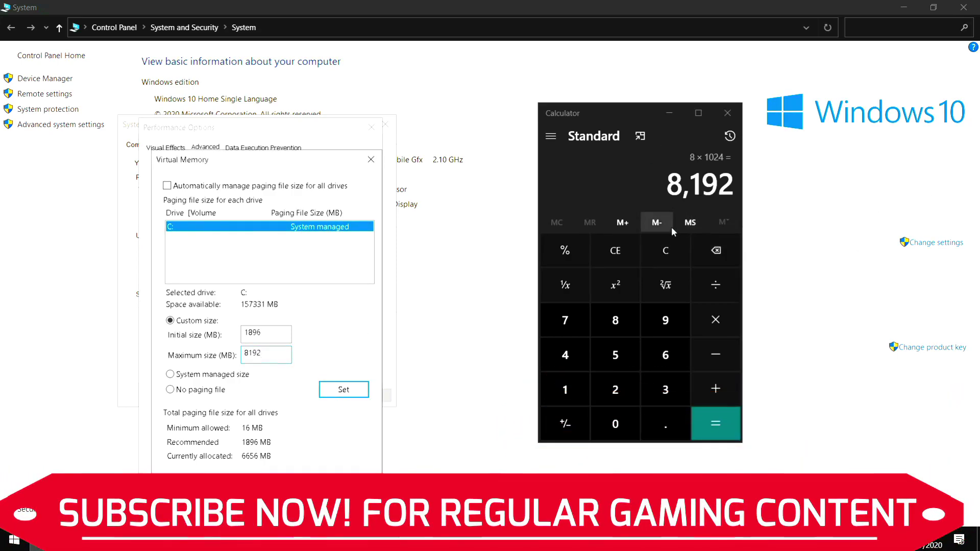
Step: Calculate 16 × 1024 and 12 × 1024 in Calculator as maximum sizes for other RAM amounts
click(659, 253)
text(16*1024)
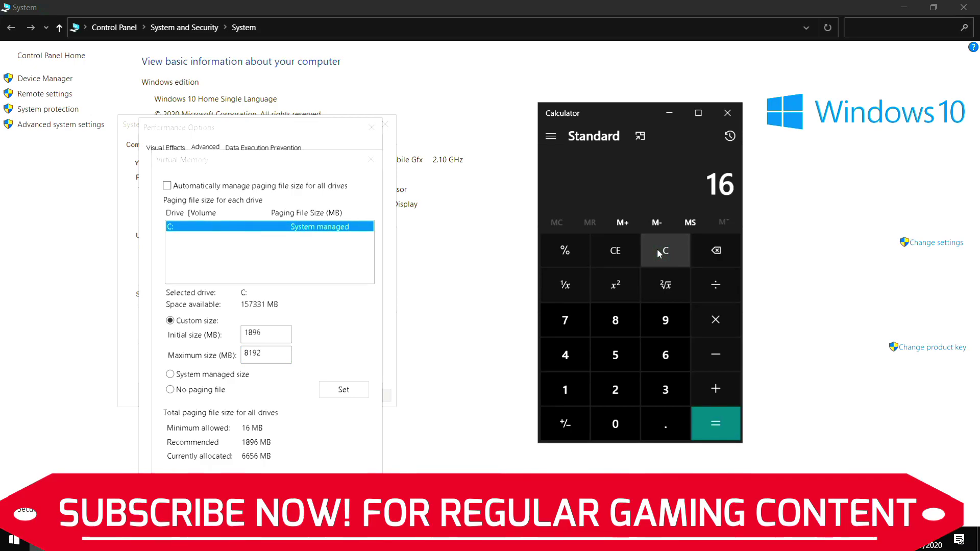
key(Return)
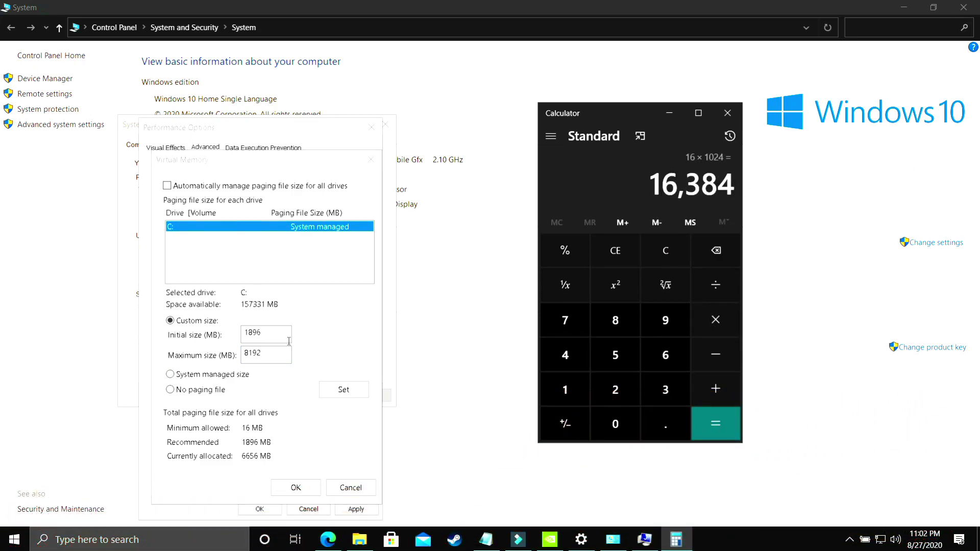
drag(281, 355, 235, 358)
click(666, 258)
text(12*1024)
key(Return)
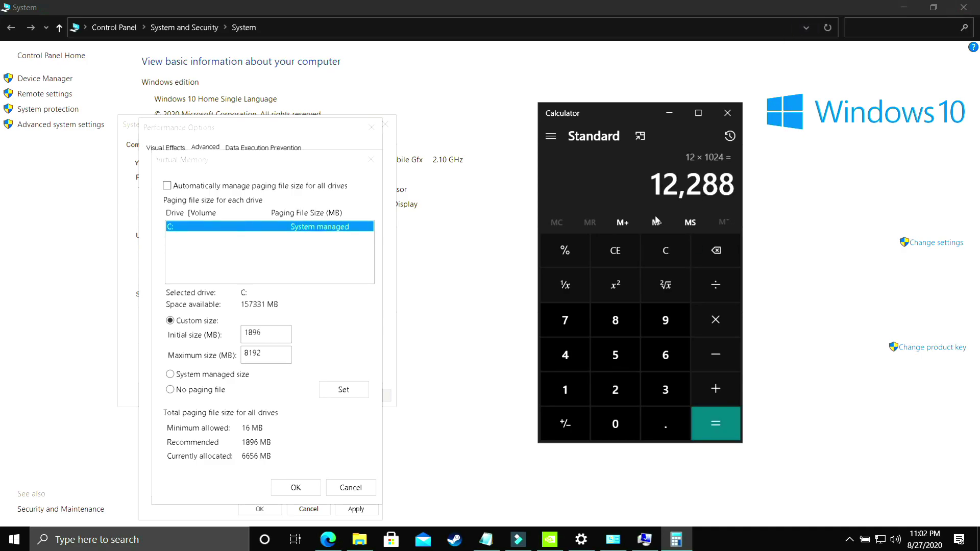
Step: Close Calculator, confirm the virtual memory settings, acknowledge the restart notice, and apply the performance options
drag(278, 353, 205, 361)
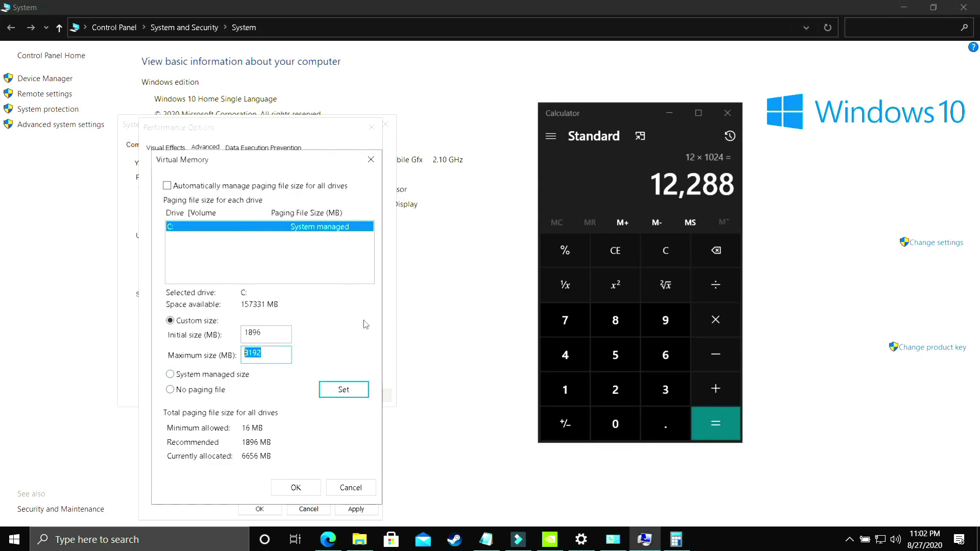
click(727, 113)
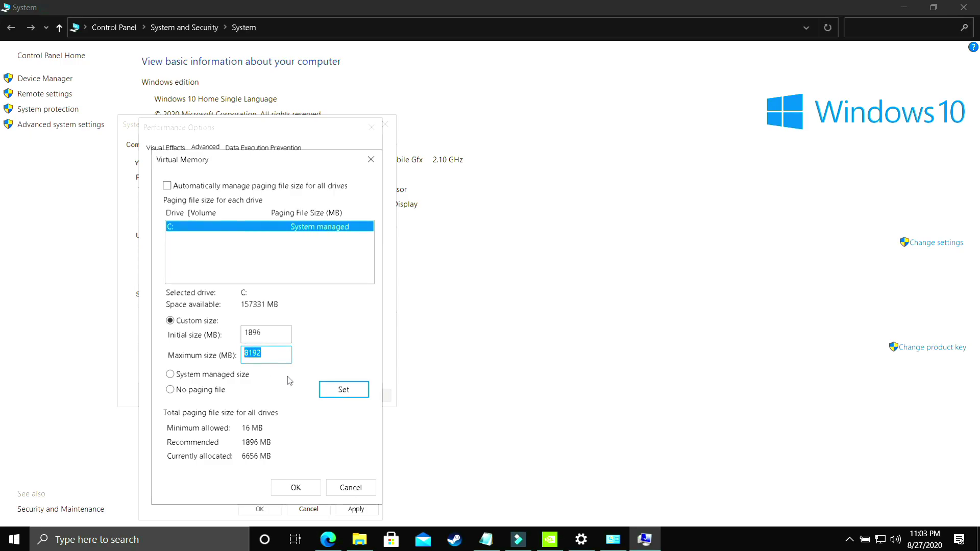
click(301, 486)
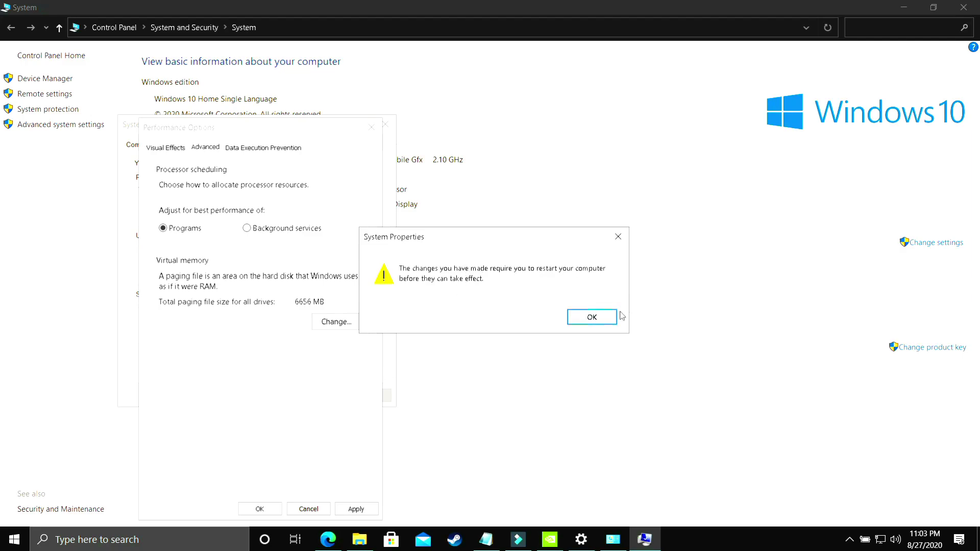
click(594, 319)
click(371, 513)
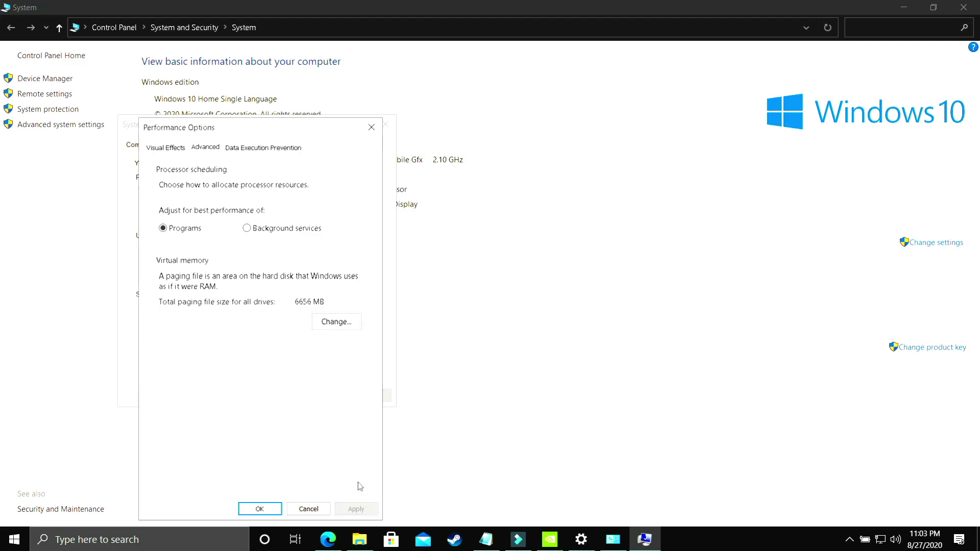
Step: Confirm the performance options and the system properties, and return to the desktop
click(266, 510)
click(255, 396)
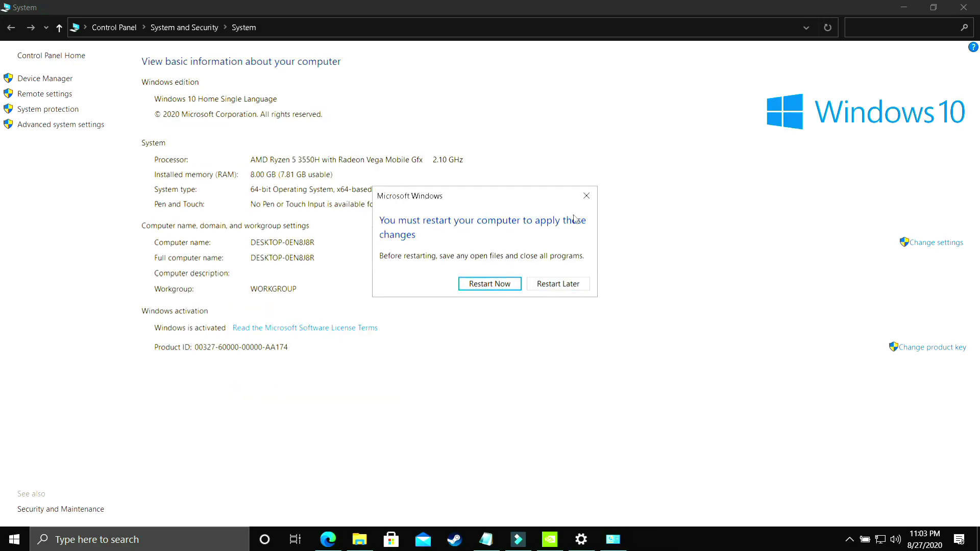
key(super+d)
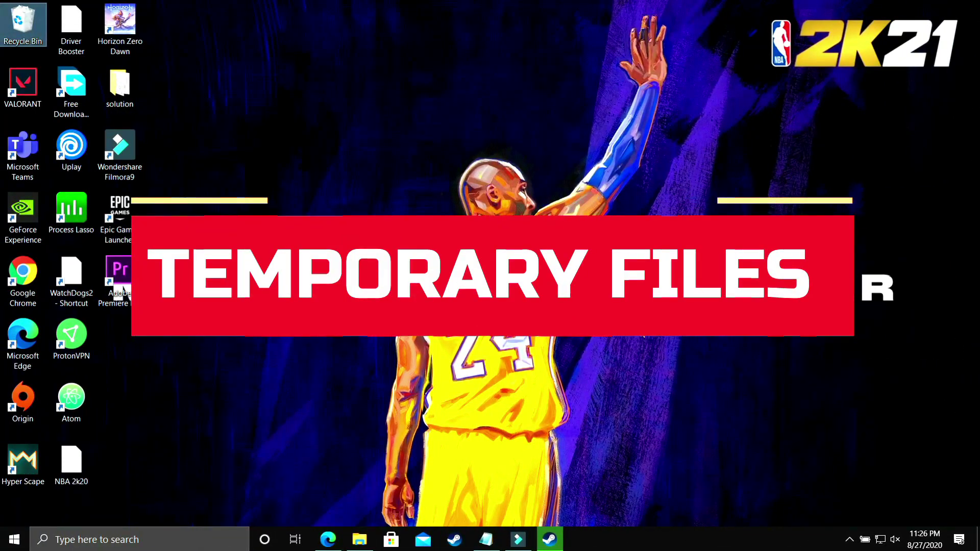
Step: Open the Windows Temp folder with the Run command temp and maximize its window
click(105, 537)
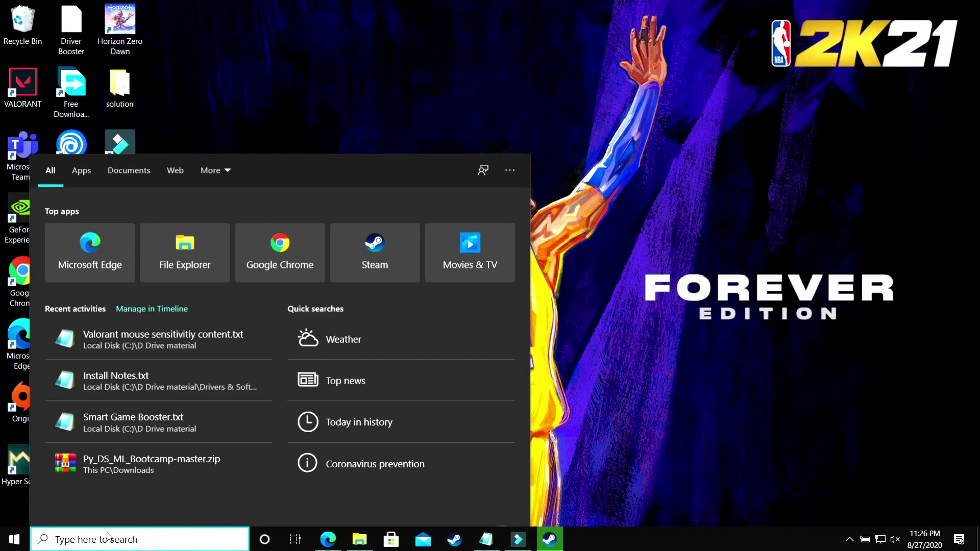
text(run)
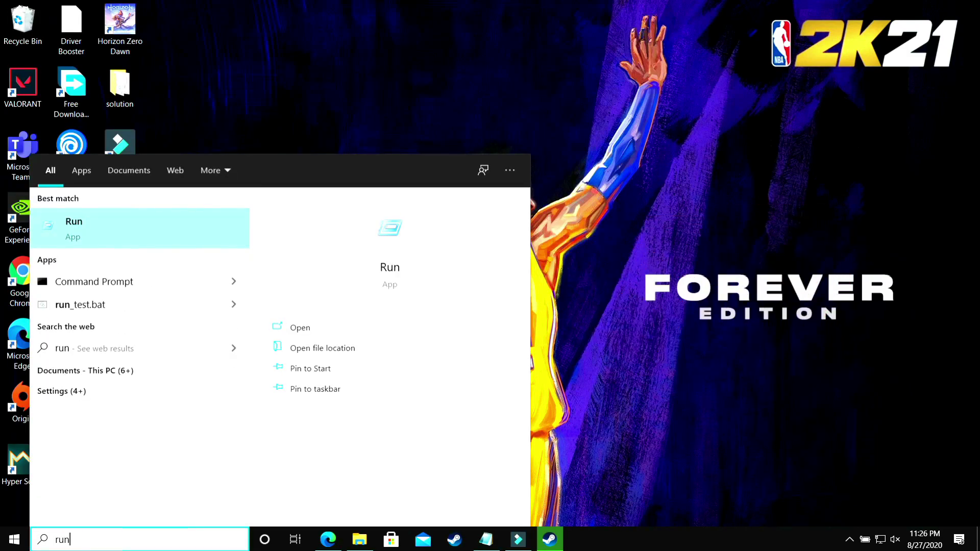
click(105, 224)
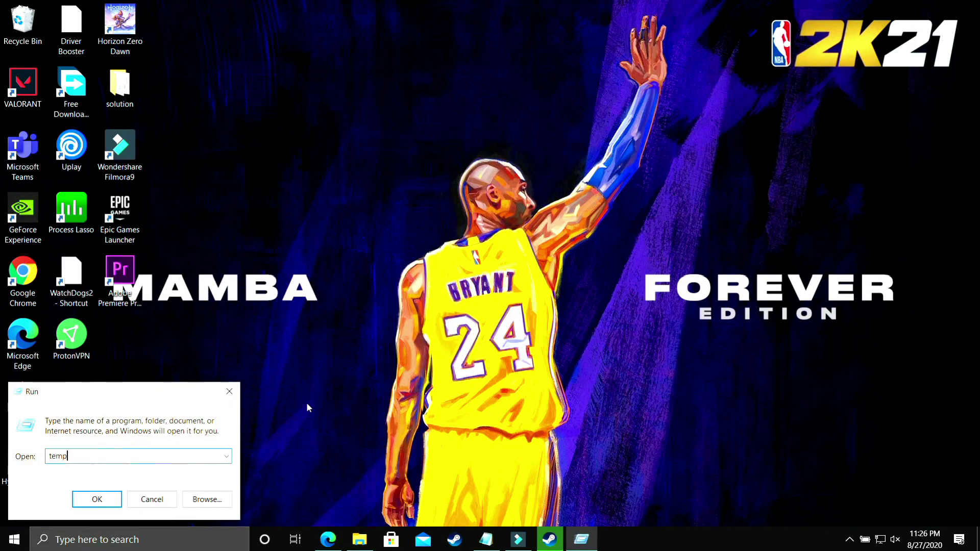
key(Return)
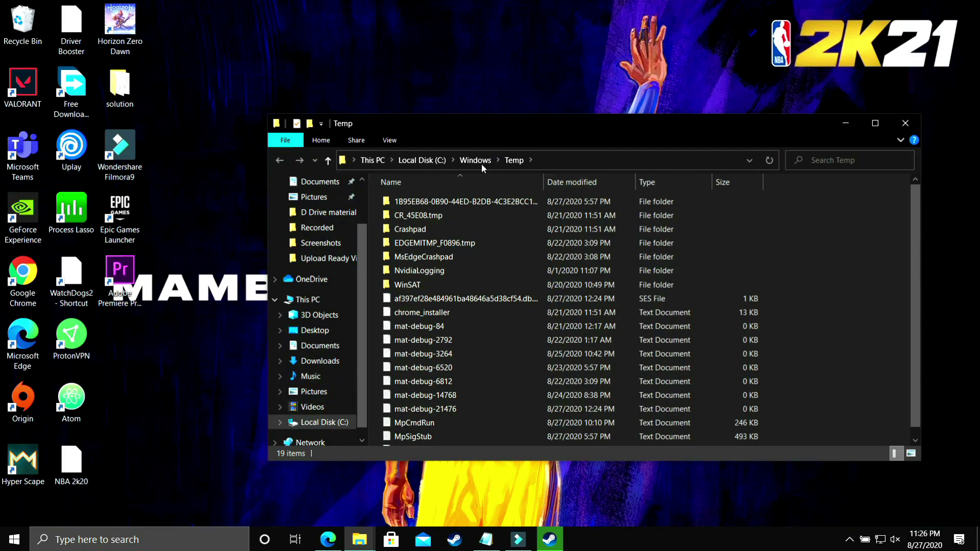
double_click(506, 122)
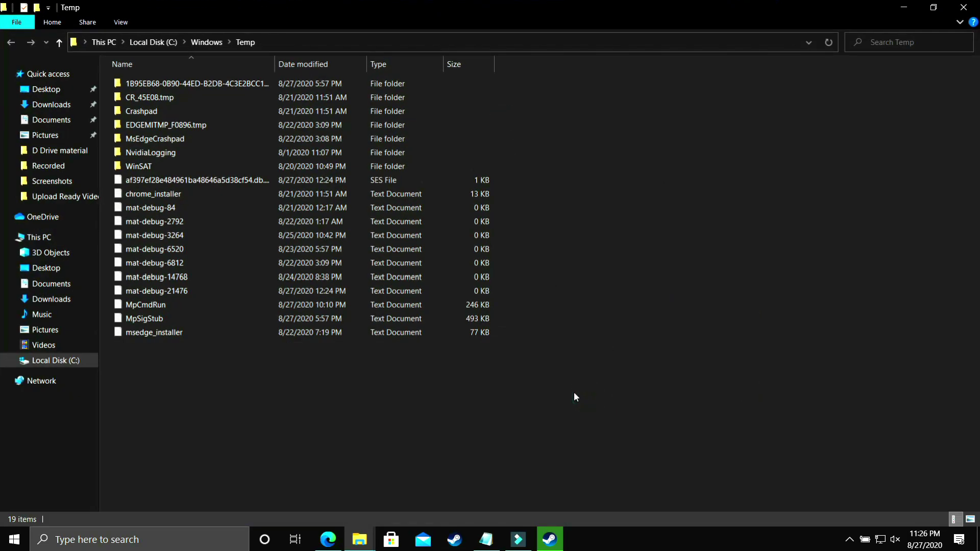
Step: Permanently delete everything in the Windows Temp folder, granting administrator permission for all current items, and close the folder
key(ctrl+a)
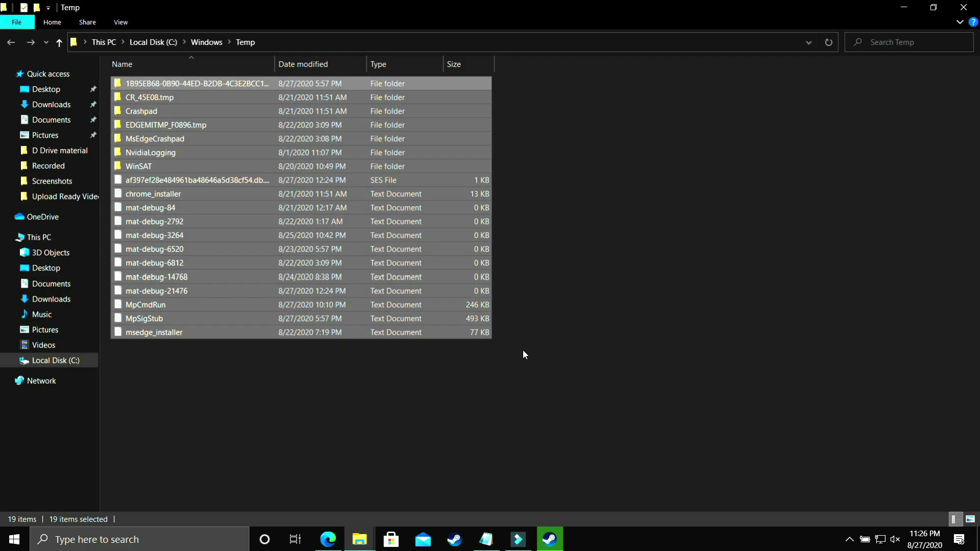
key(shift+Delete)
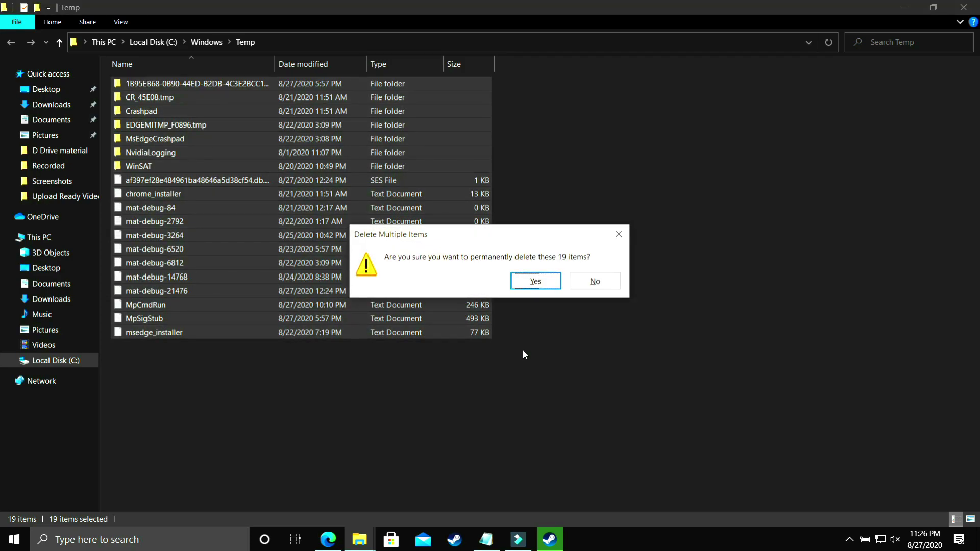
key(Return)
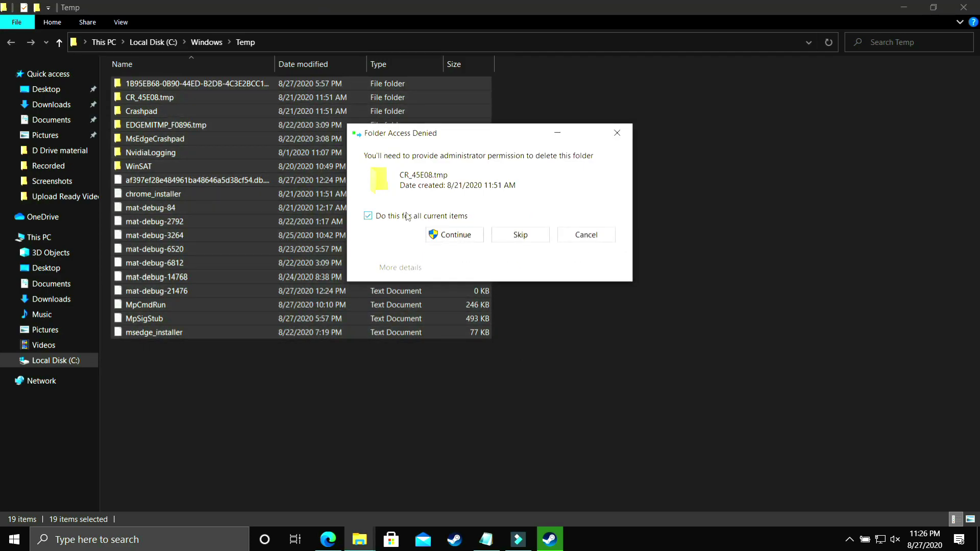
click(449, 235)
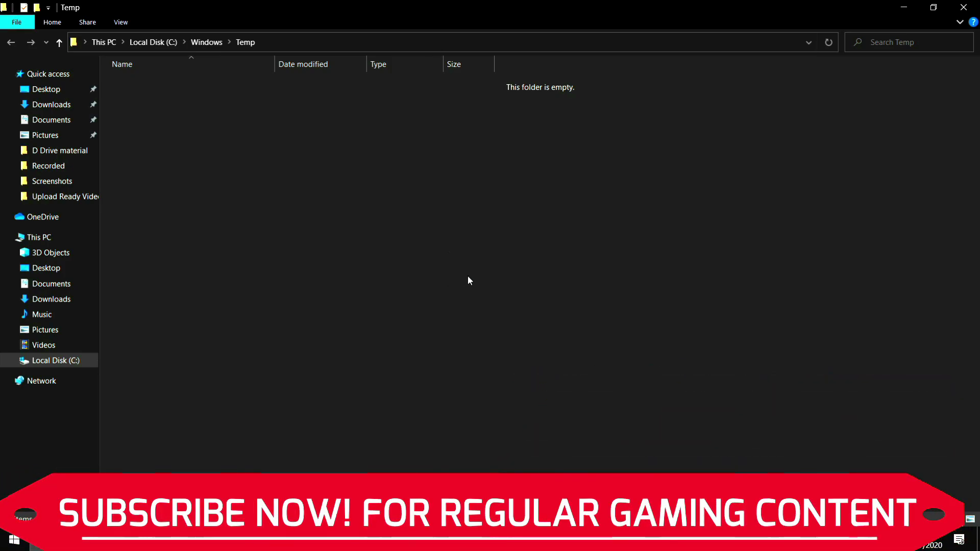
click(964, 7)
Step: Open the user account's temporary files folder with the Run command %temp%
click(14, 540)
text(run)
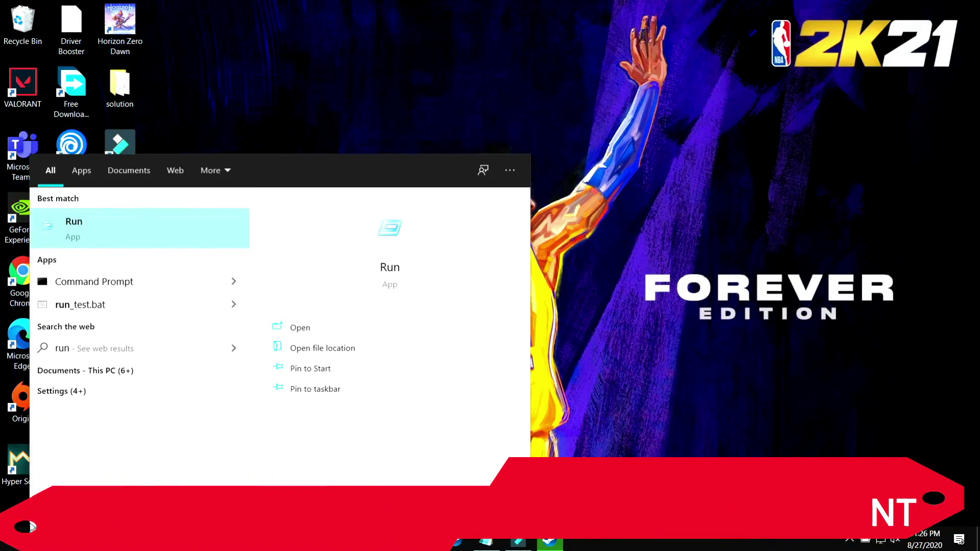
click(82, 229)
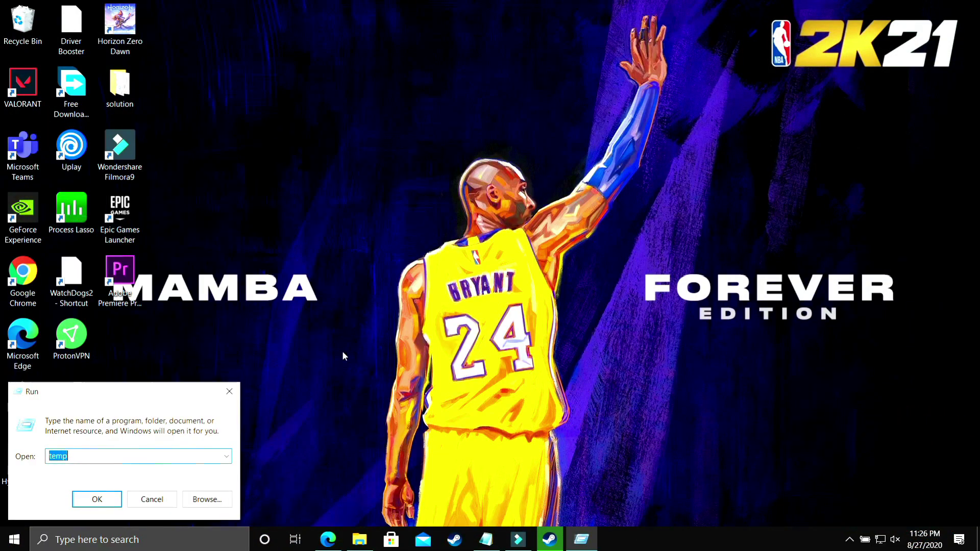
text(%)
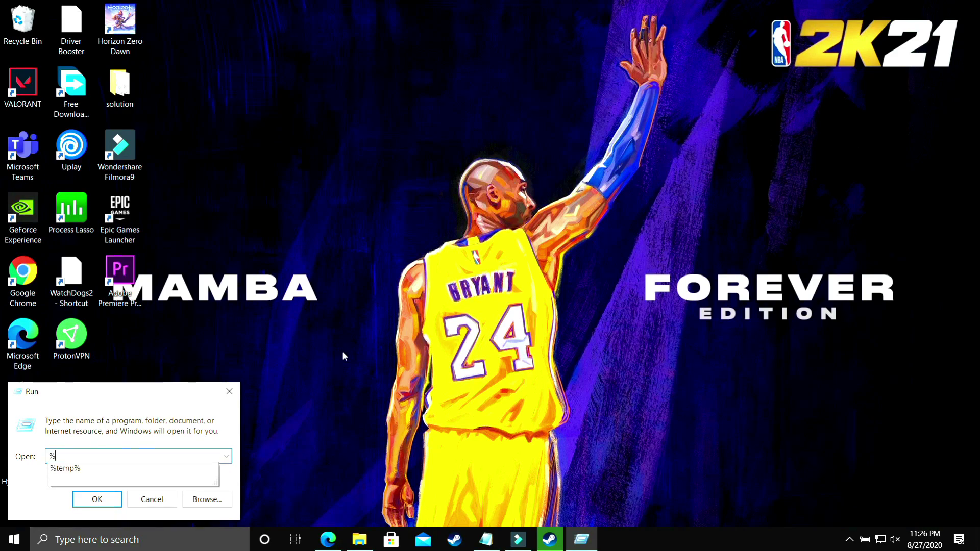
text(temp%)
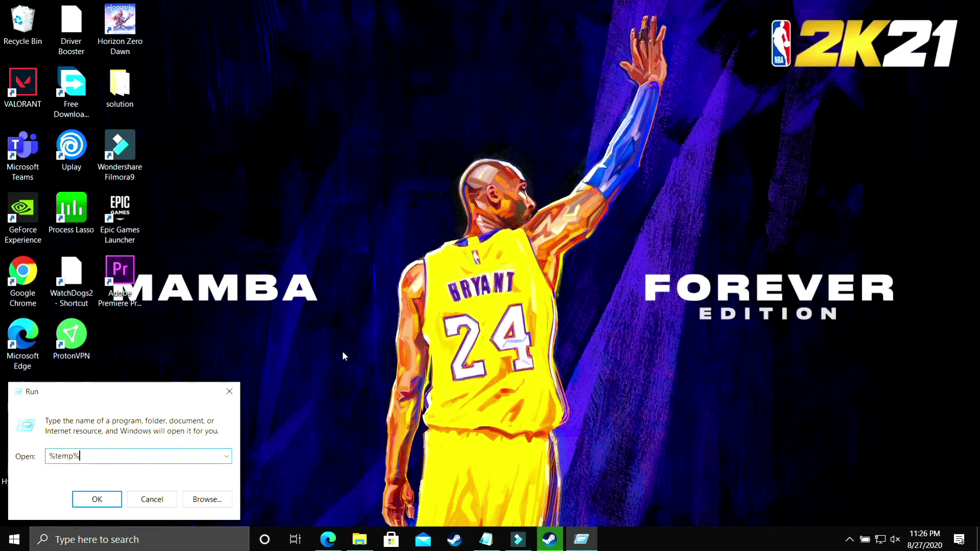
click(97, 499)
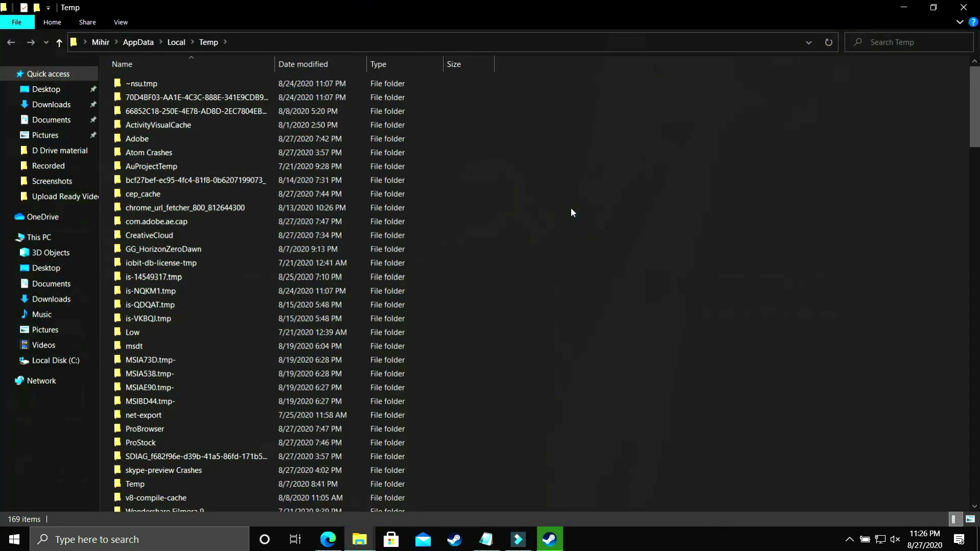
Step: Permanently delete everything in the user's Temp folder, skipping all files that are in use
key(ctrl+a)
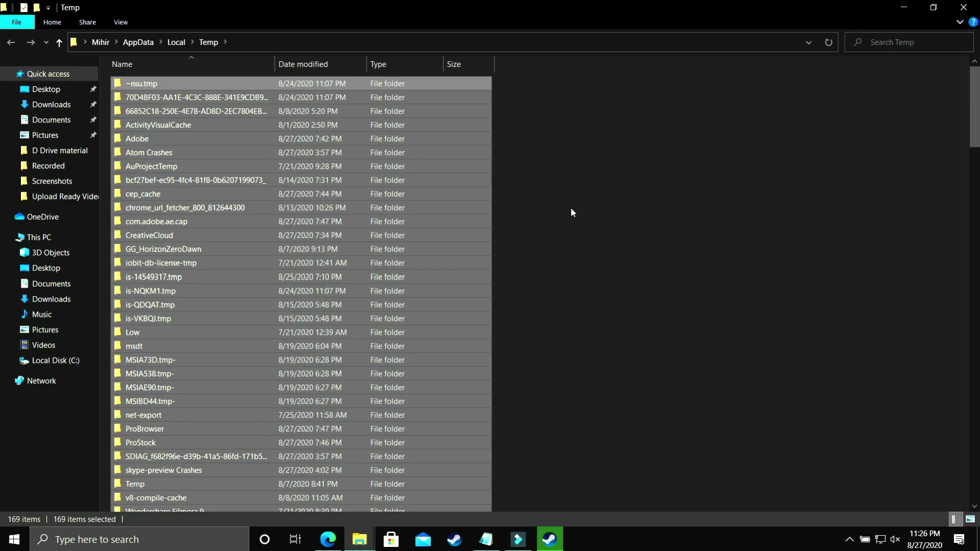
key(shift+Delete)
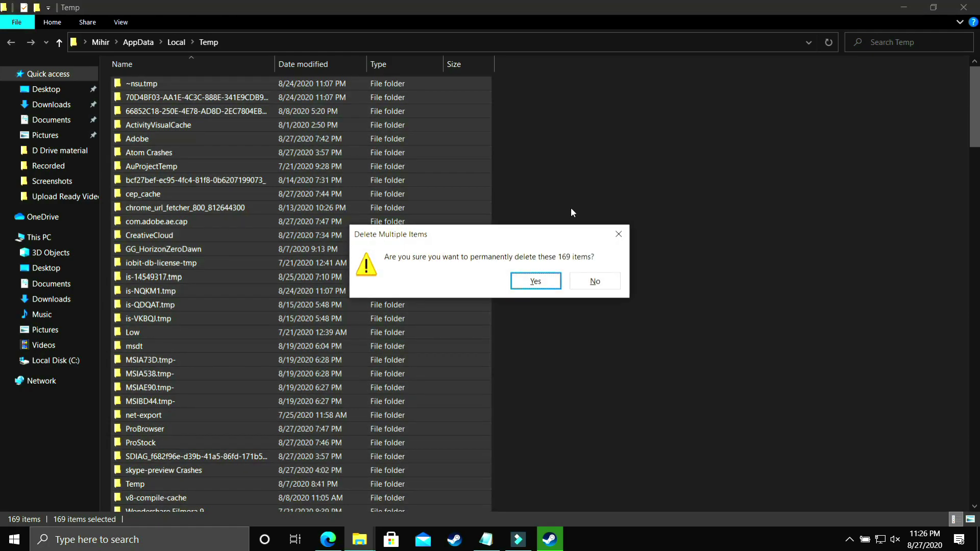
key(Return)
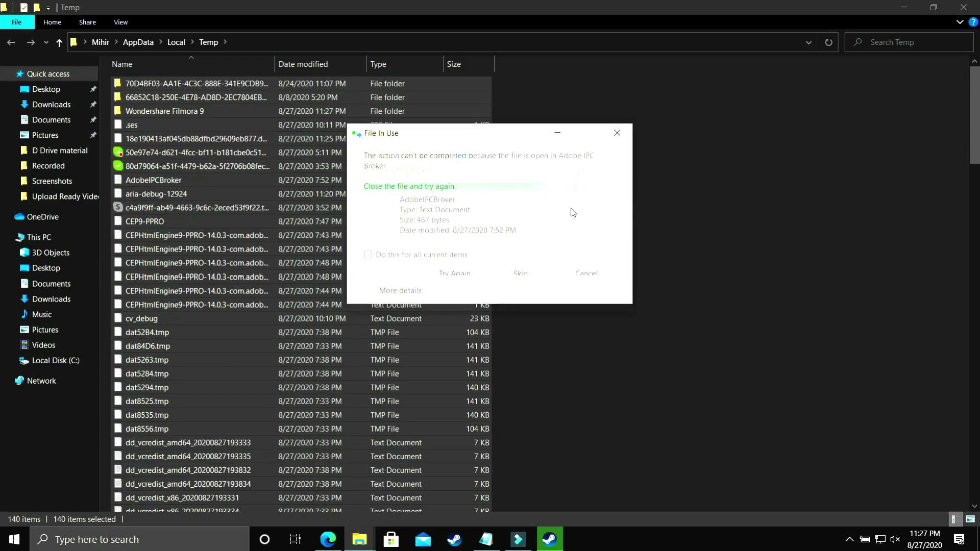
click(416, 255)
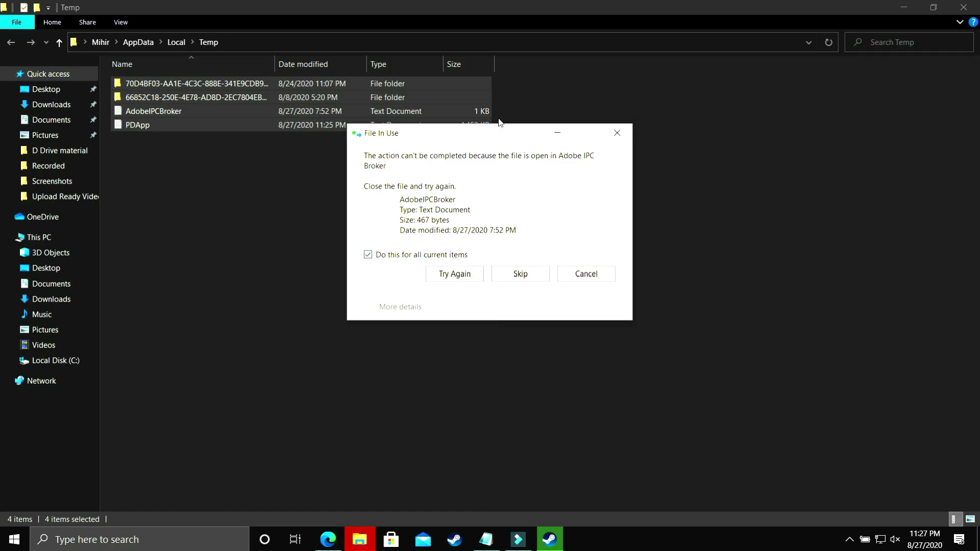
click(521, 274)
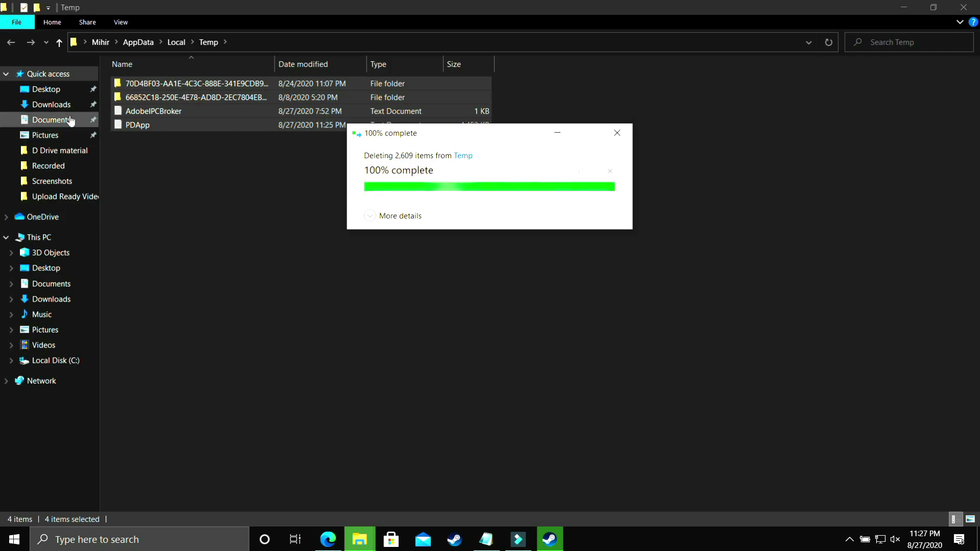
Step: Open the Prefetch folder inside the Windows folder on Local Disk (C:), granting permanent access to it
click(40, 237)
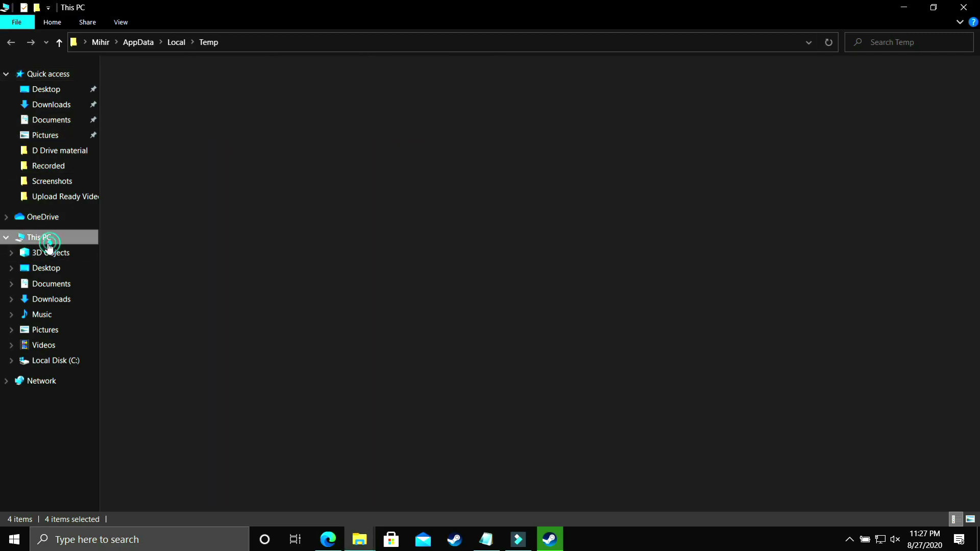
double_click(182, 172)
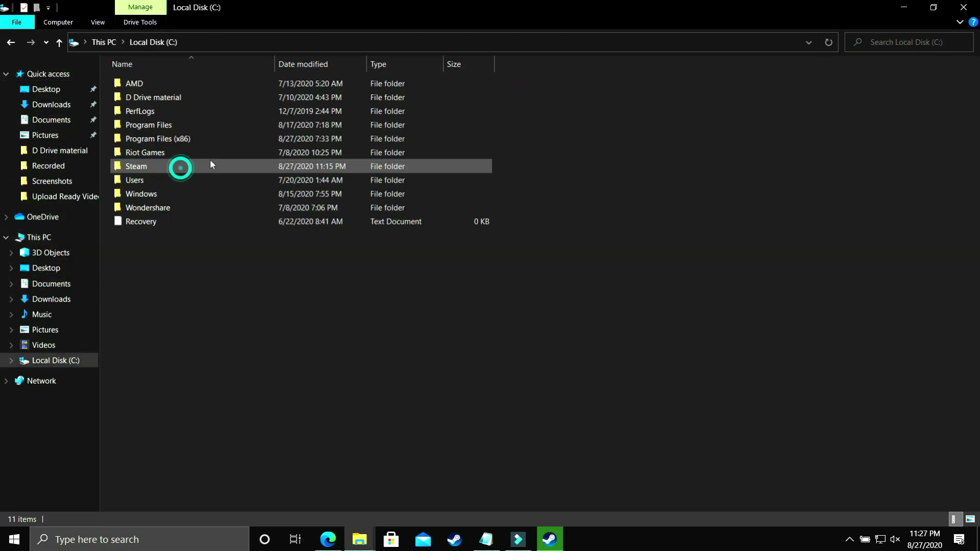
double_click(188, 193)
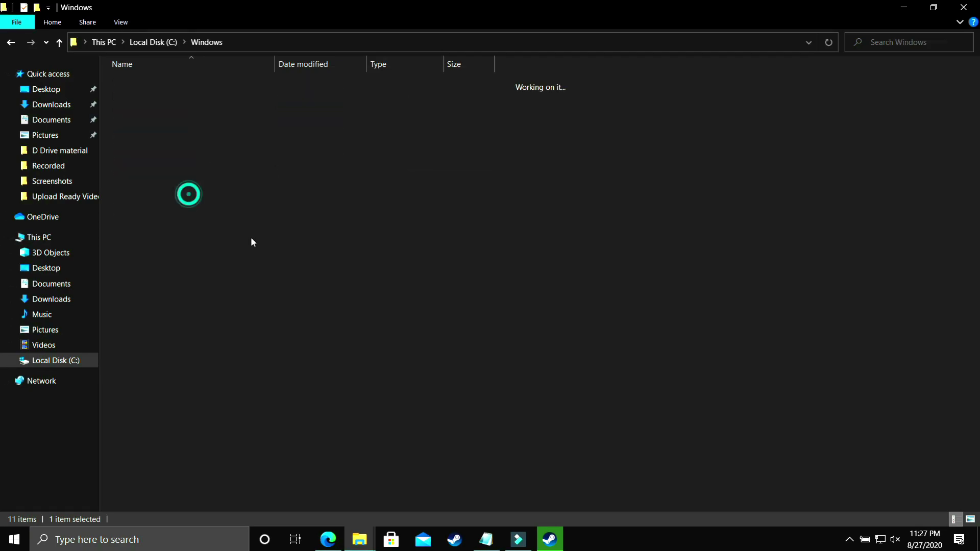
click(304, 268)
scroll(304, 268, down, 10)
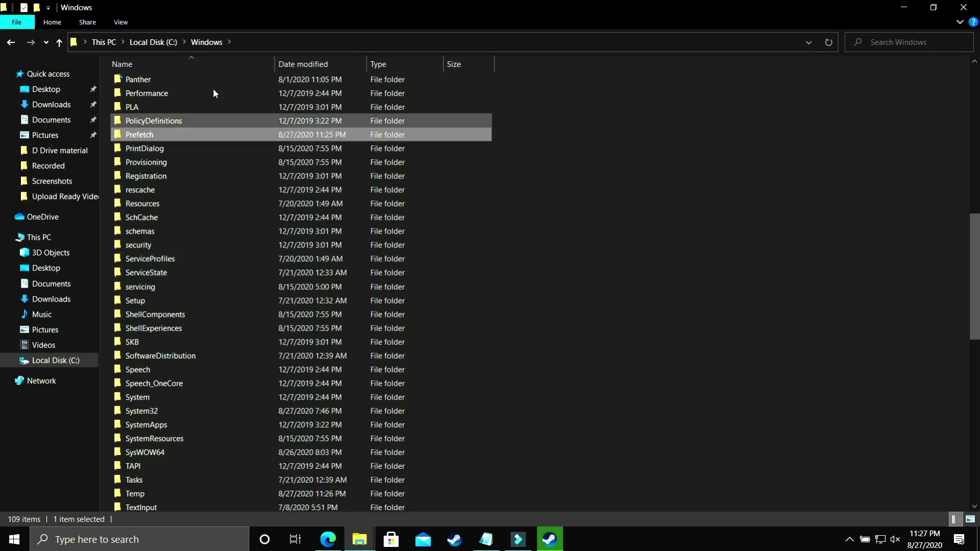
click(149, 138)
double_click(150, 137)
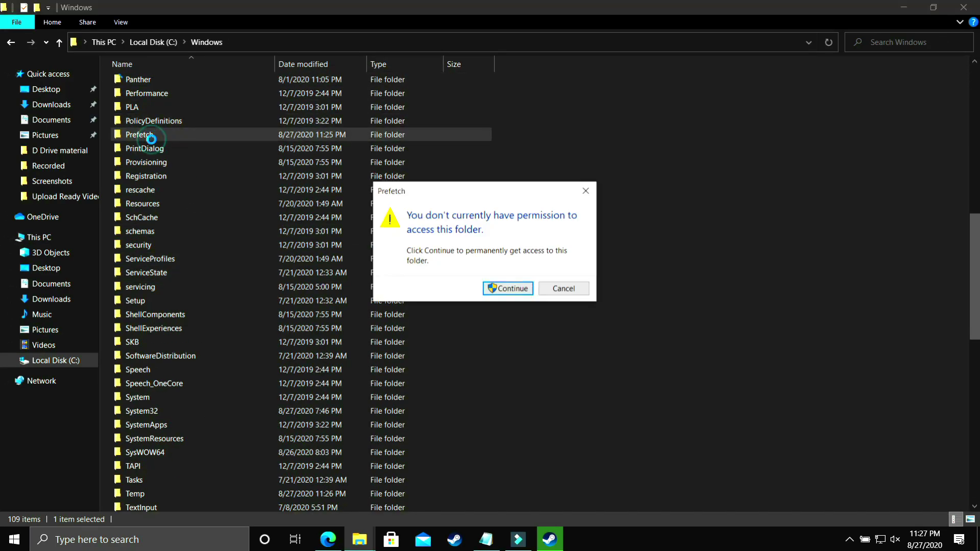
click(513, 289)
click(700, 212)
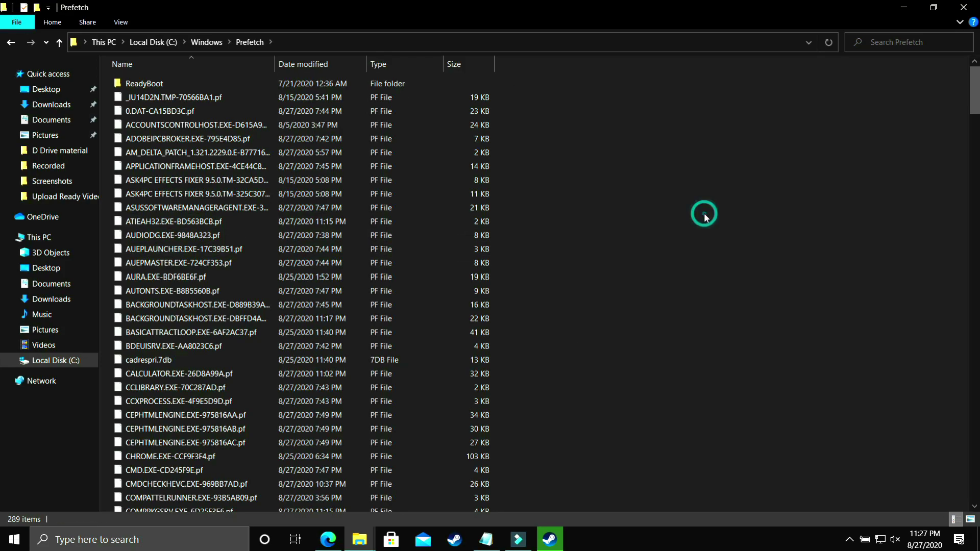
Step: Permanently delete everything in the Prefetch folder, including ReadyBoot, skipping all files that are in use
key(ctrl+a)
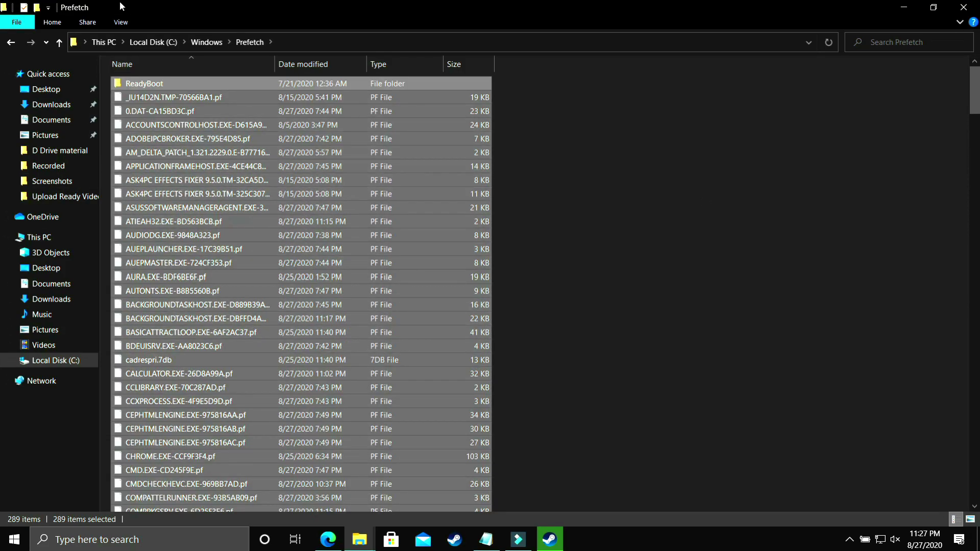
ctrl+click(172, 86)
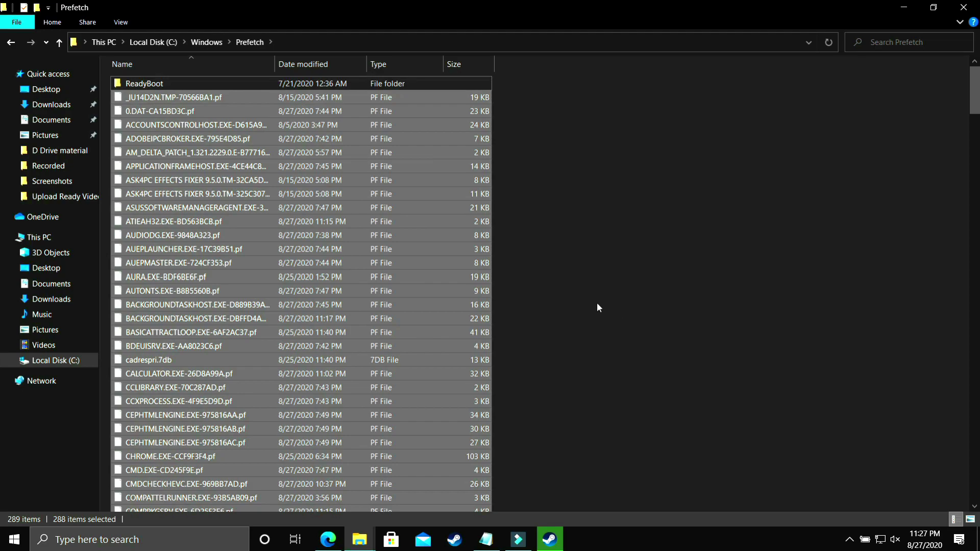
key(ctrl+a)
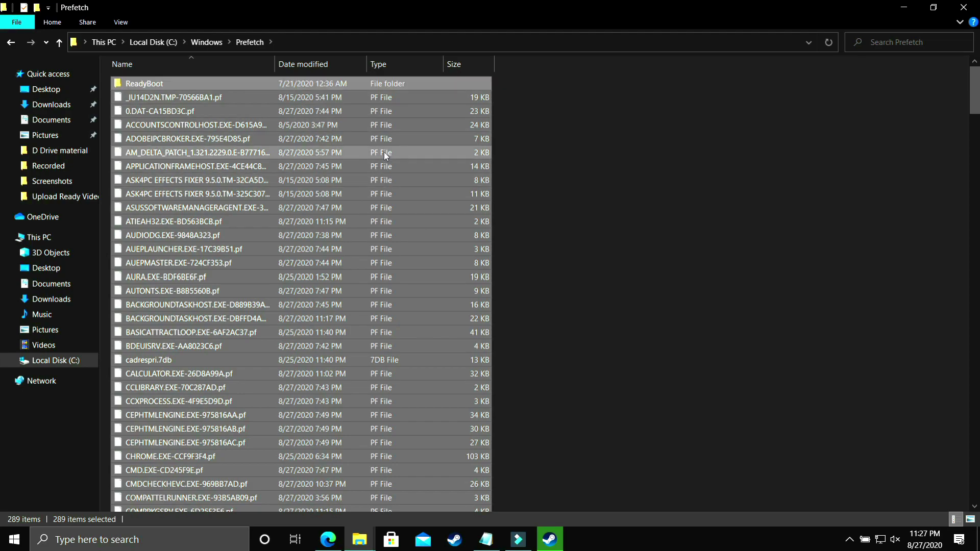
key(shift+Delete)
key(Return)
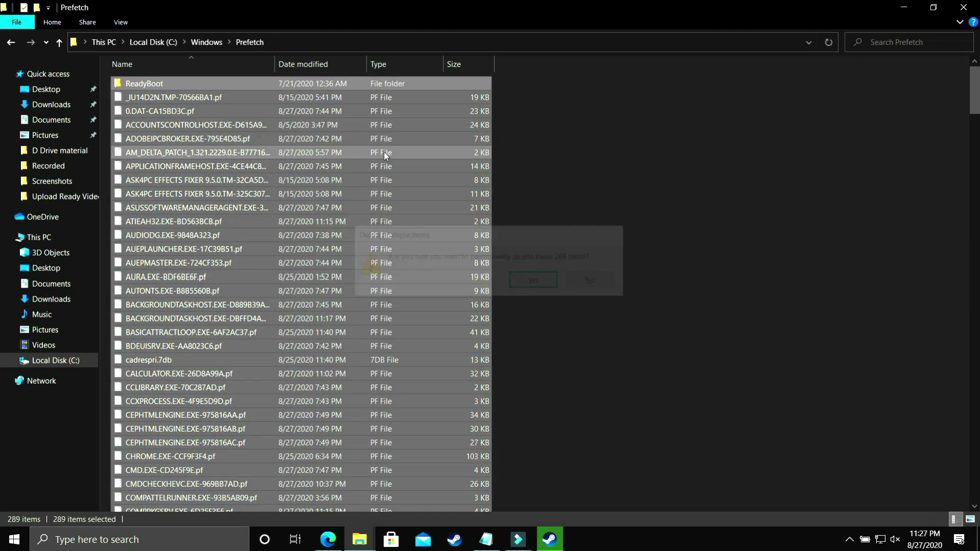
click(425, 245)
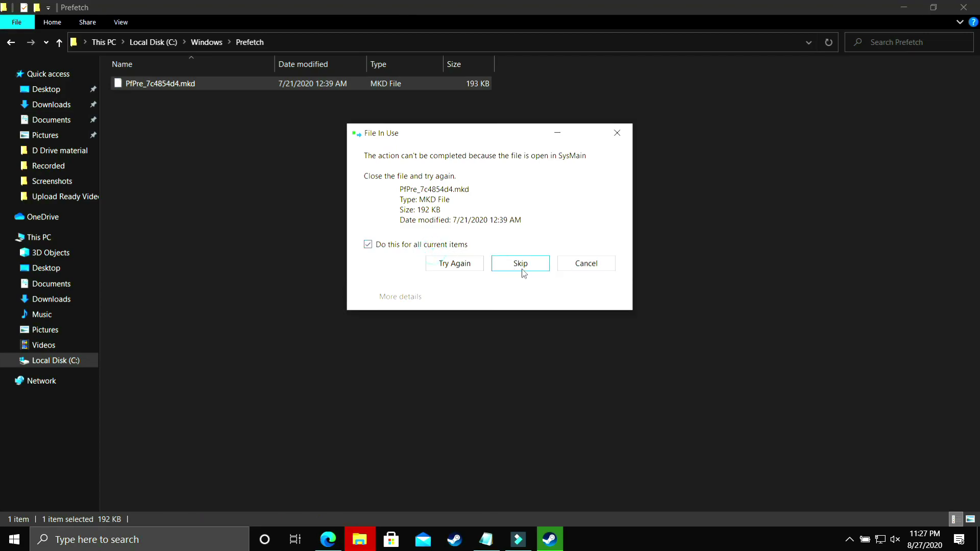
click(518, 263)
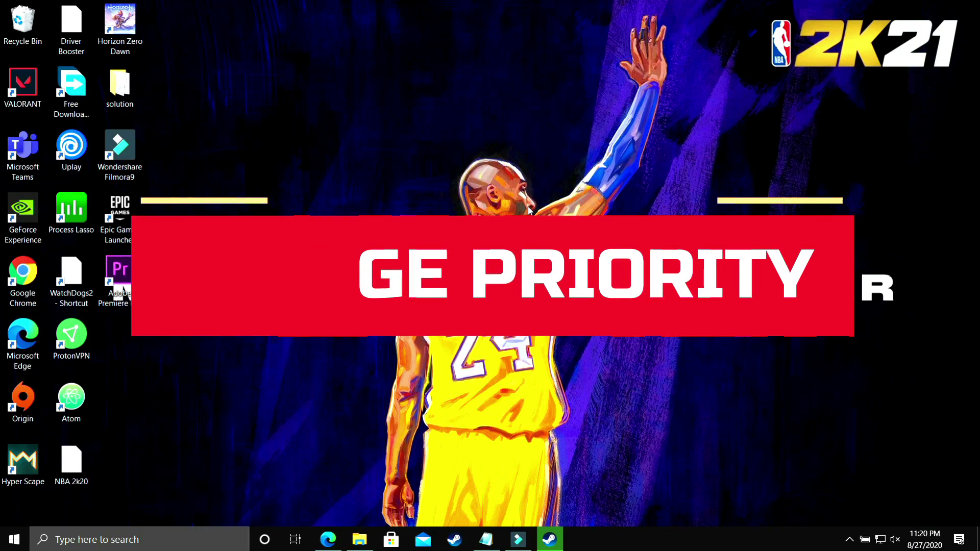
Step: Switch to Steam and launch NBA 2K20 from the library
click(550, 540)
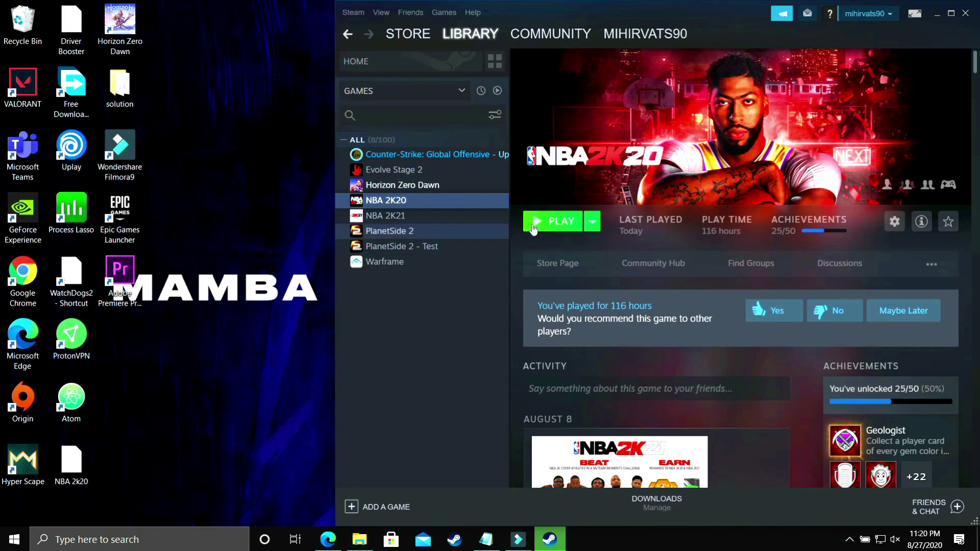
click(553, 222)
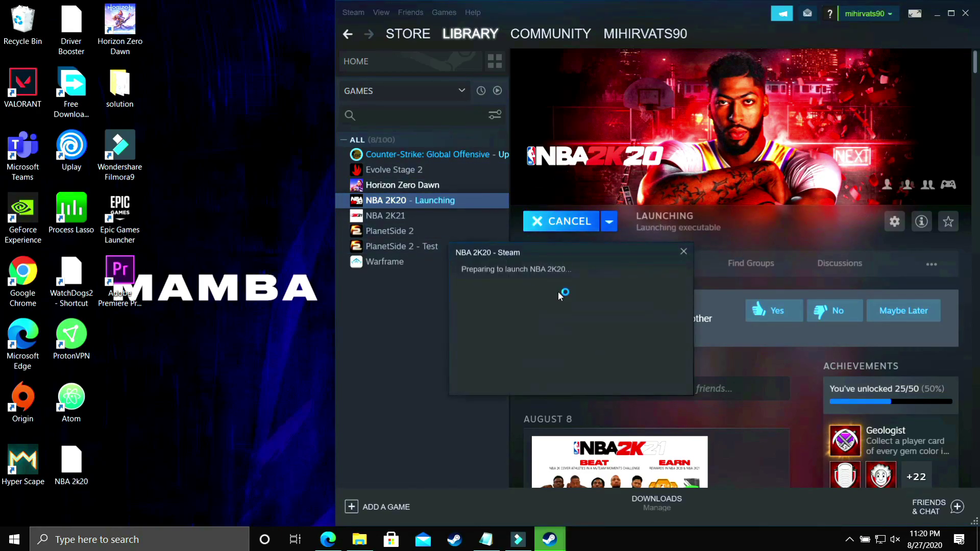
Step: Minimize Steam, then open Task Manager and go to the detailed process entry of the running NBA2K20 app
click(941, 15)
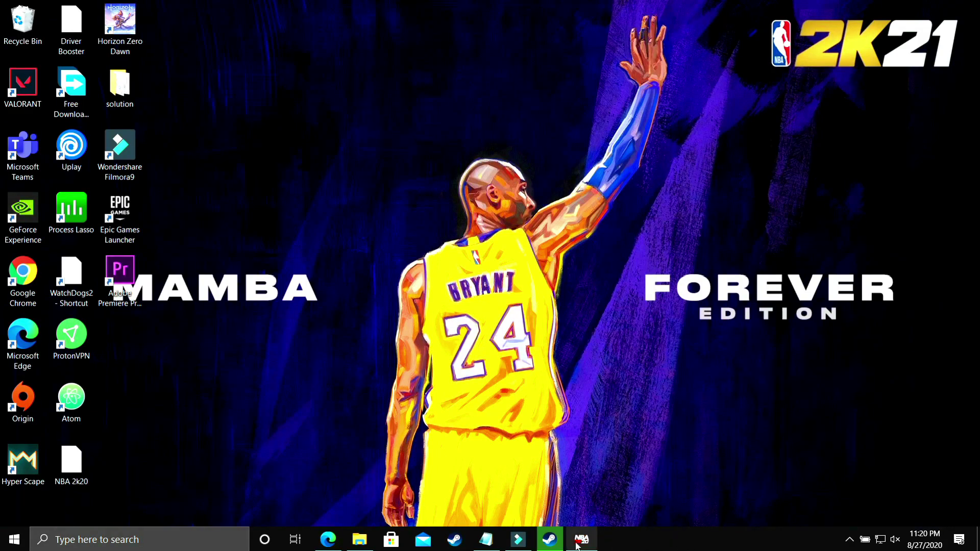
right_click(684, 545)
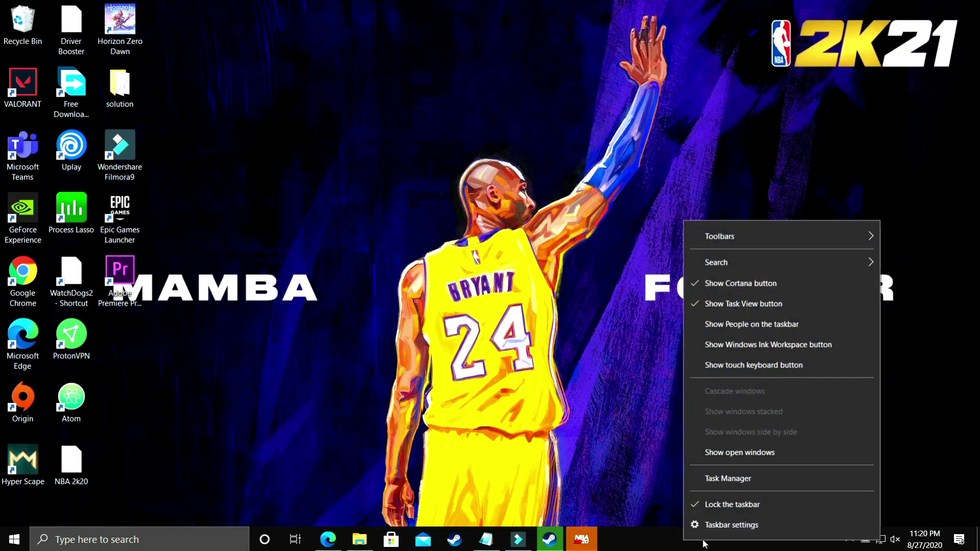
click(730, 478)
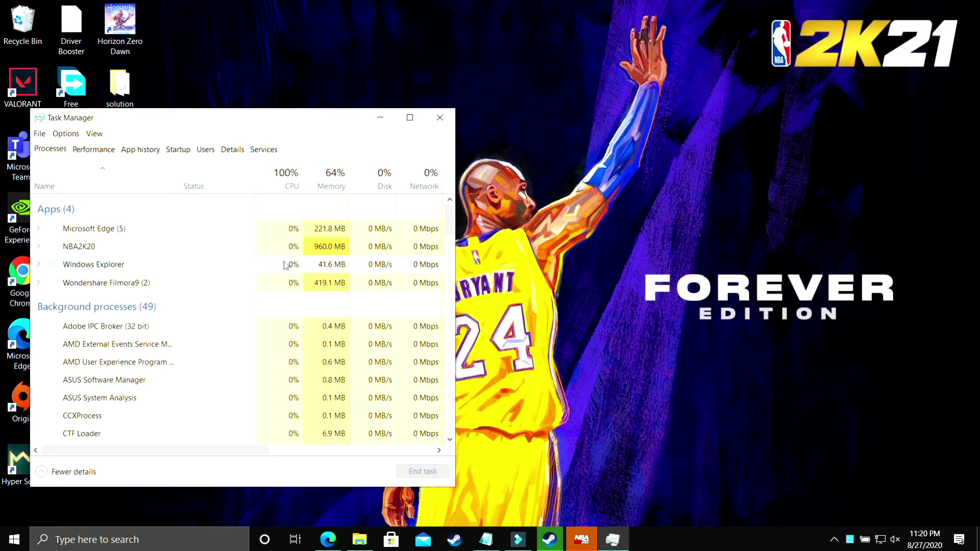
right_click(82, 248)
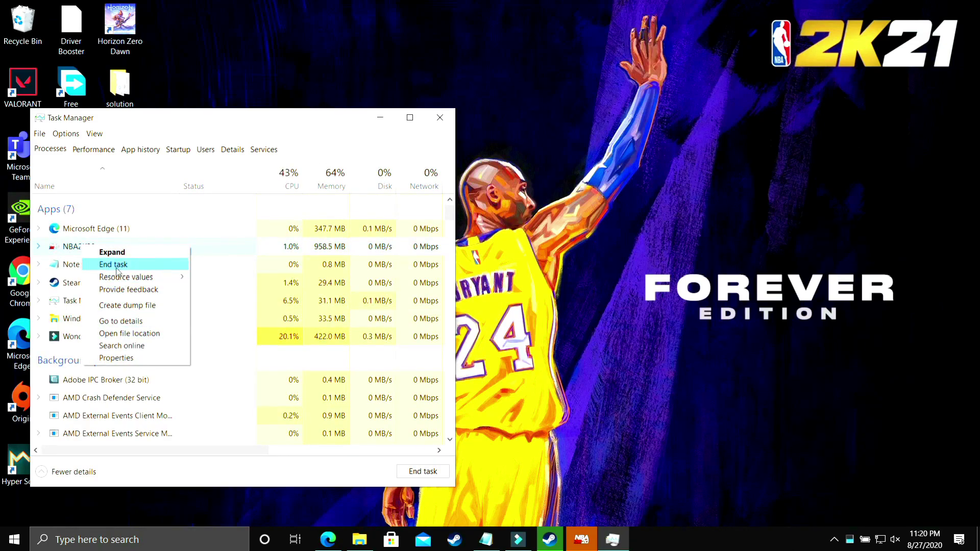
click(56, 251)
right_click(58, 252)
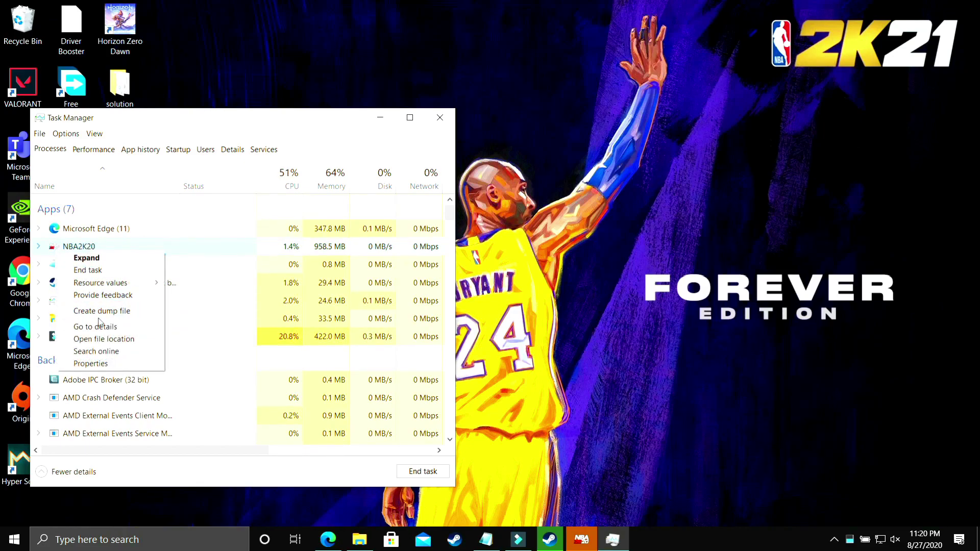
click(95, 327)
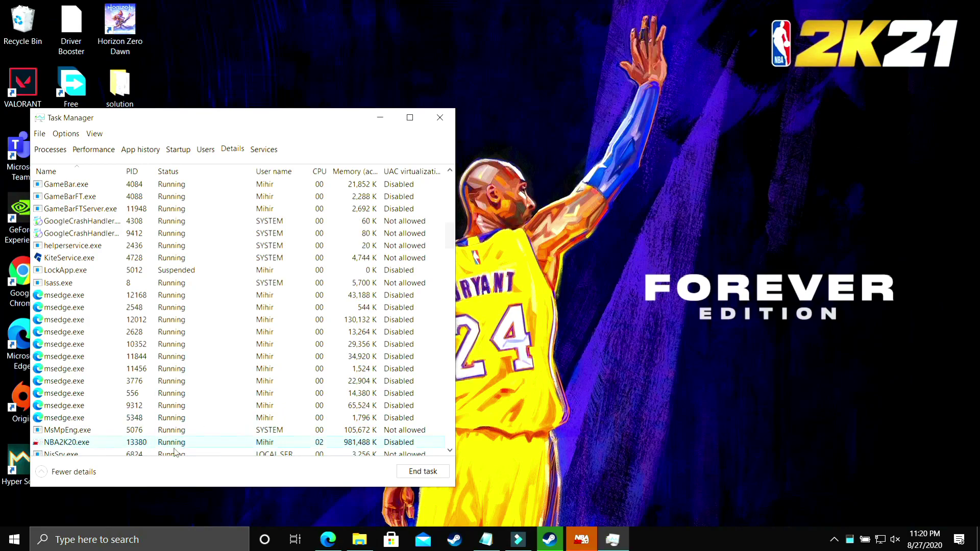
Step: Change the priority of the NBA2K20.exe process, confirm the change, and close Task Manager
right_click(143, 445)
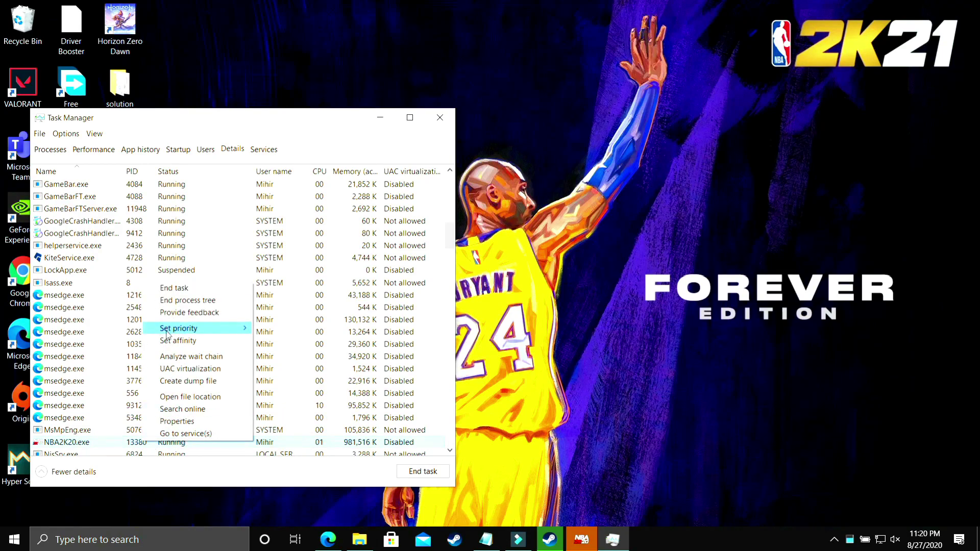
mouse_move(205, 329)
click(302, 347)
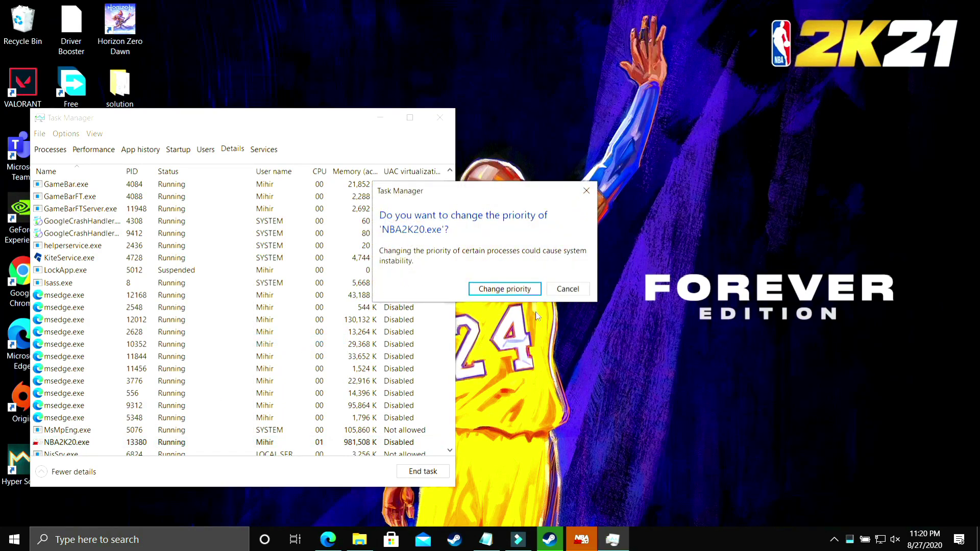
click(506, 289)
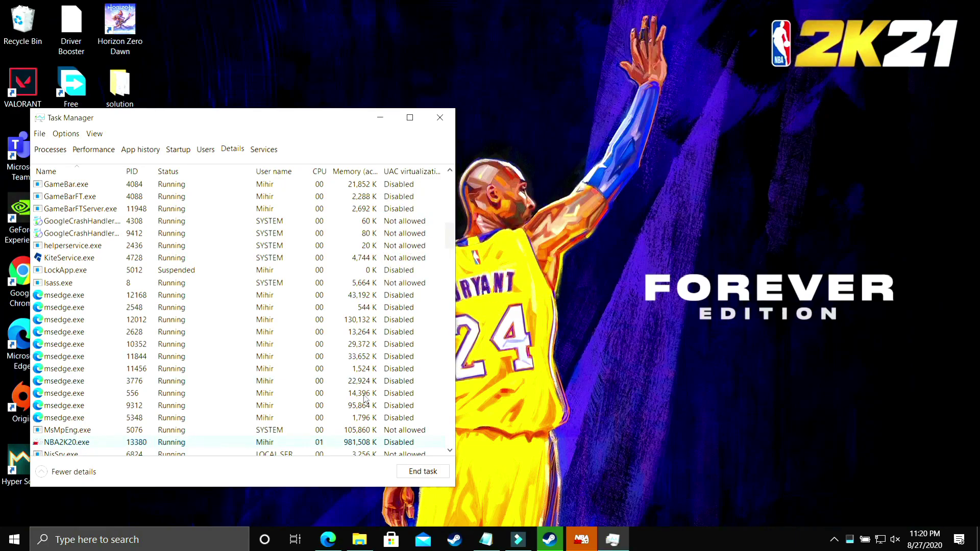
right_click(154, 443)
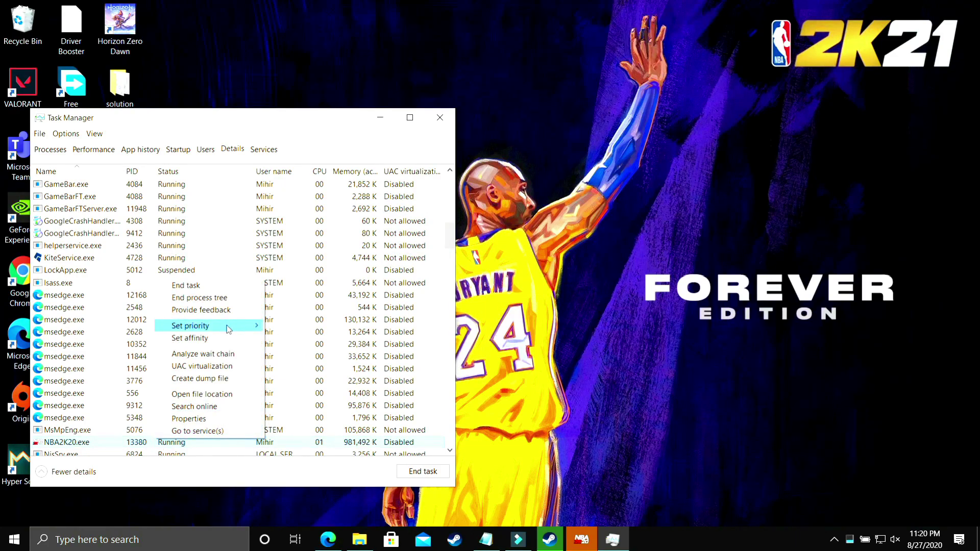
mouse_move(243, 328)
click(309, 339)
click(441, 118)
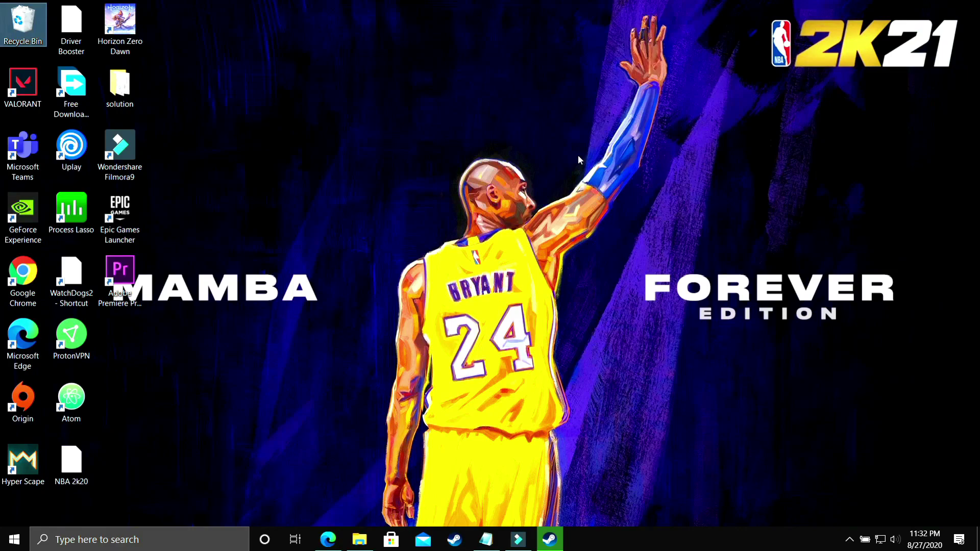
Step: Switch to Microsoft Edge and look through the Bing search results for driver updater tools
click(327, 540)
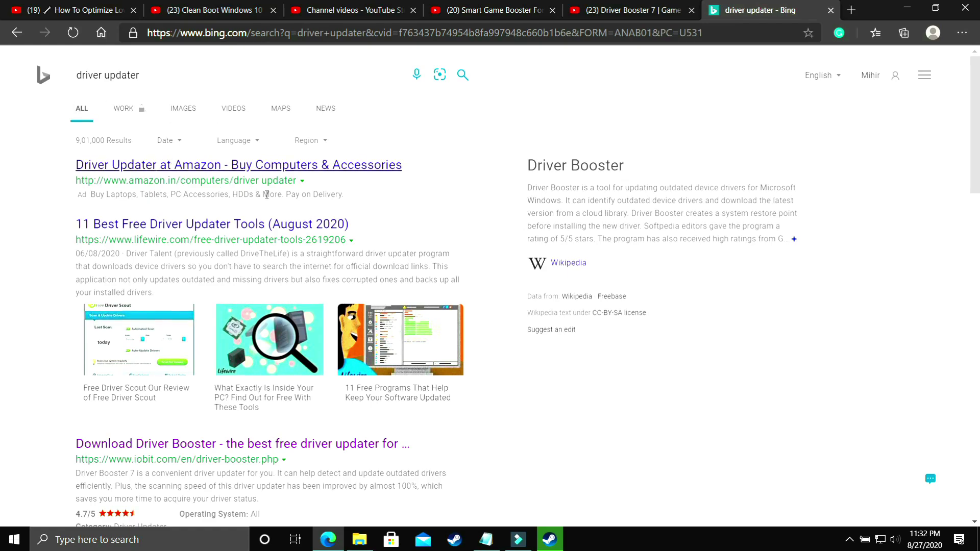
scroll(512, 322, down, 4)
scroll(561, 332, down, 7)
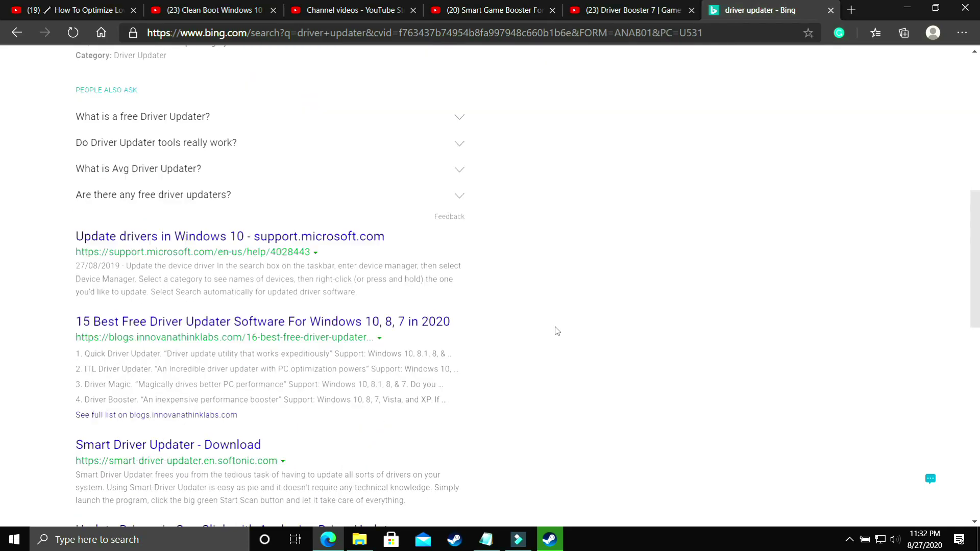
scroll(459, 342, down, 7)
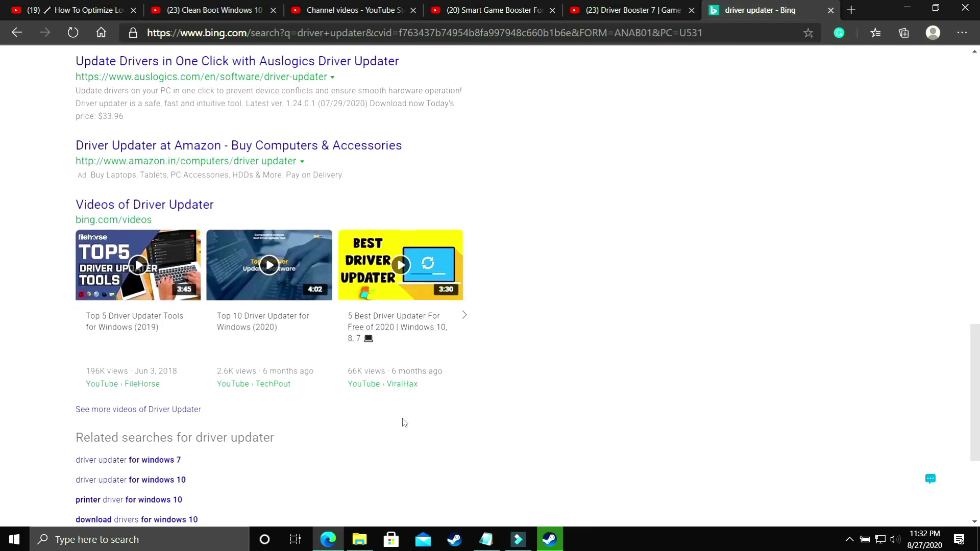
scroll(466, 282, up, 18)
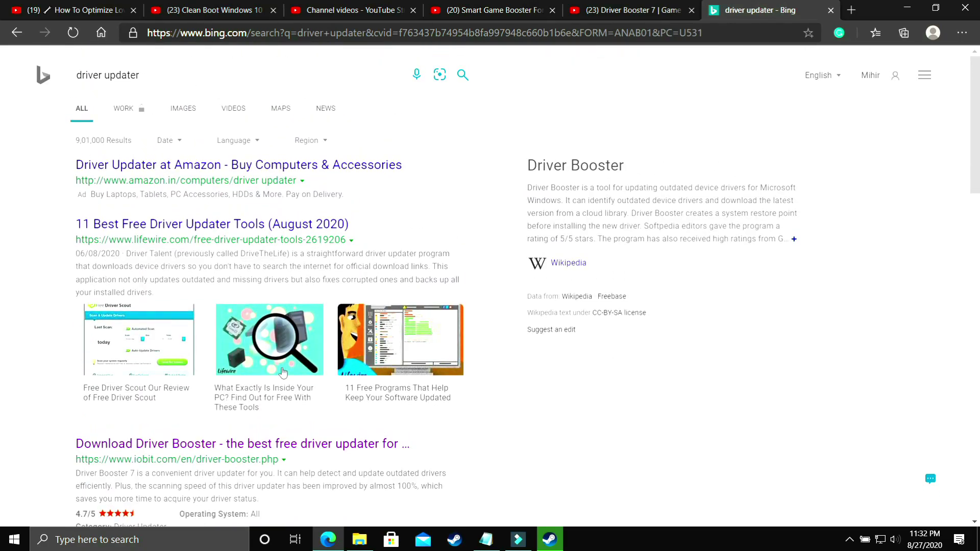
scroll(332, 327, down, 15)
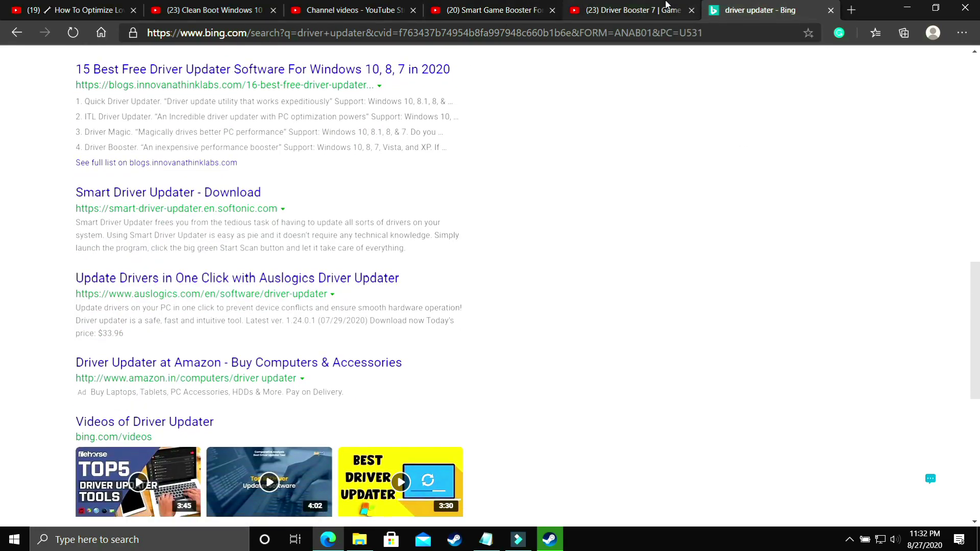
Step: View the already open YouTube page of the Driver Booster 7 video, including its description with the download link
click(628, 11)
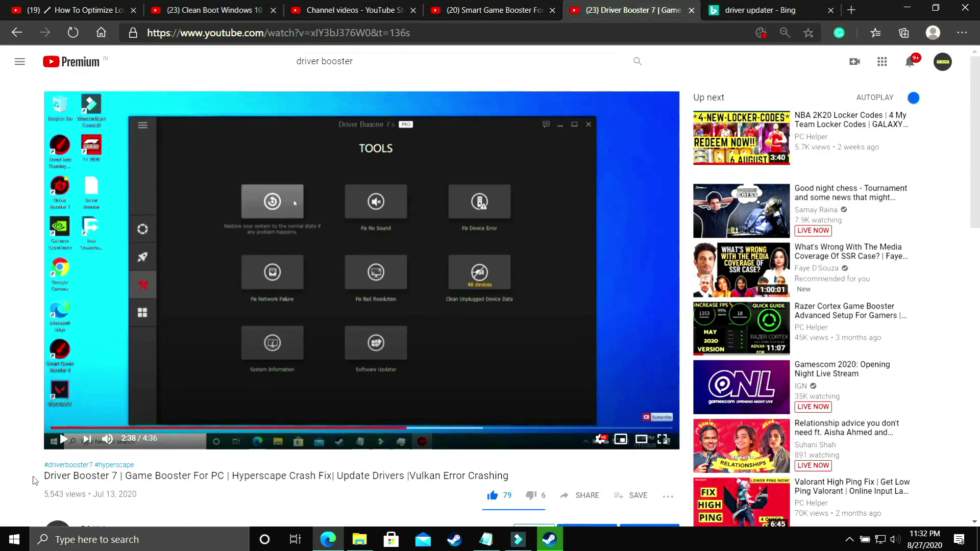
drag(44, 480, 61, 479)
click(67, 482)
click(744, 11)
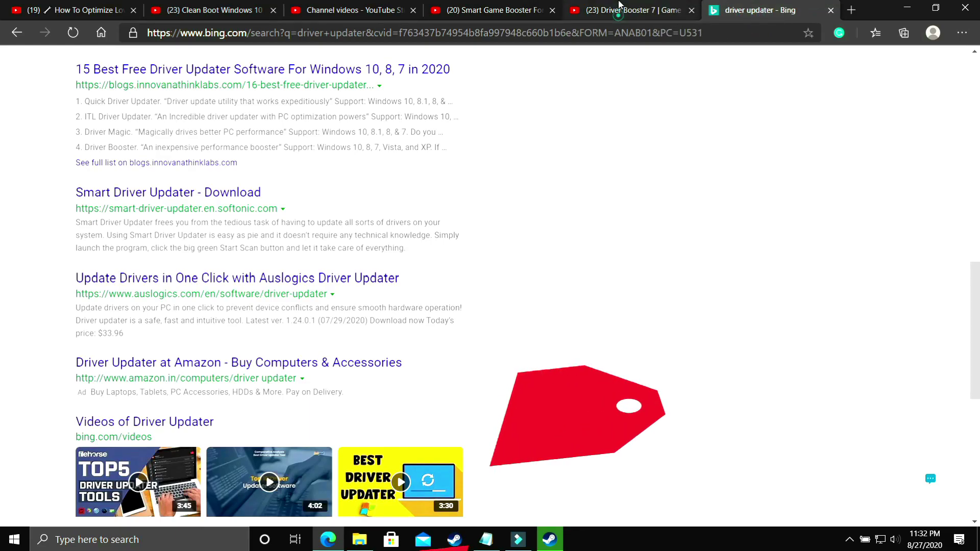
click(619, 7)
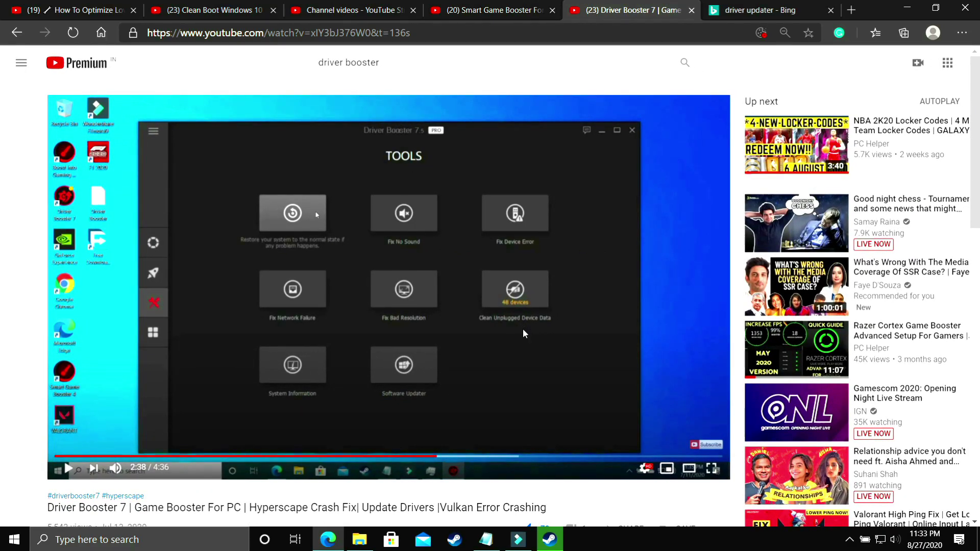
scroll(523, 333, down, 5)
scroll(553, 183, up, 5)
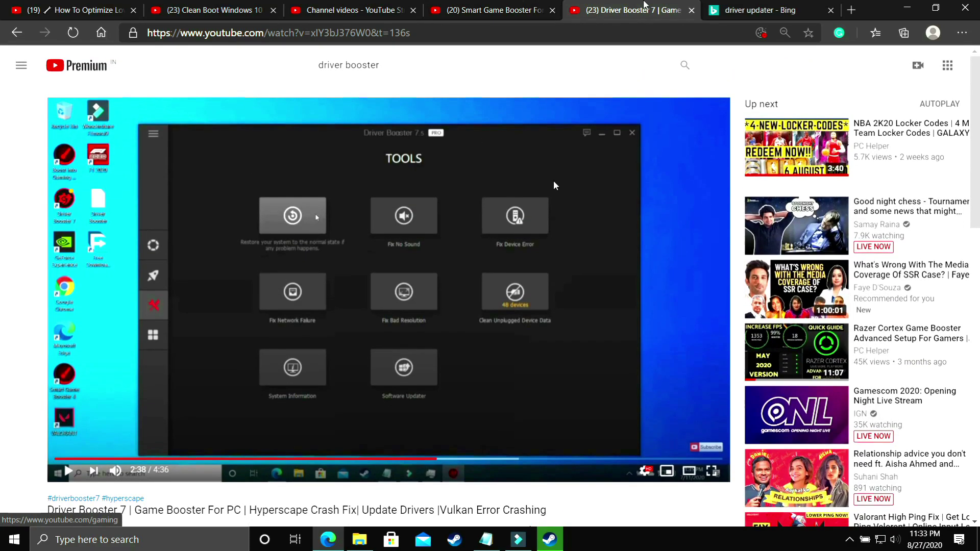
scroll(454, 182, down, 3)
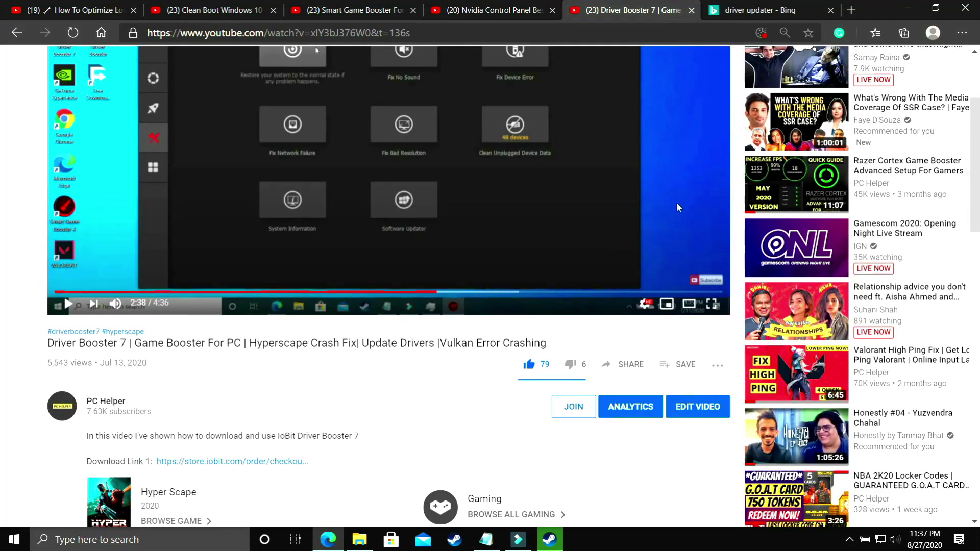
Step: View the open YouTube pages on the best Nvidia Control Panel settings for gaming and the Smart Game Booster setup
click(464, 6)
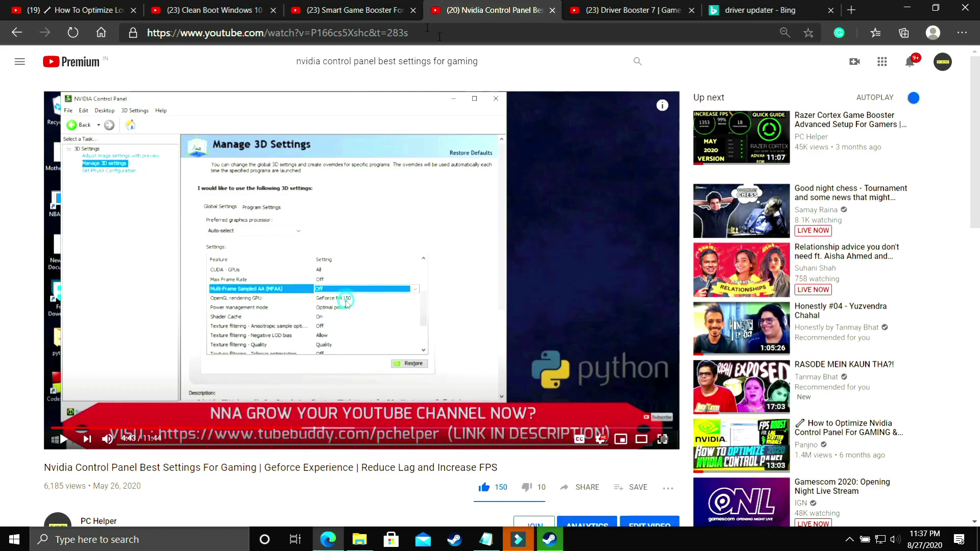
click(345, 11)
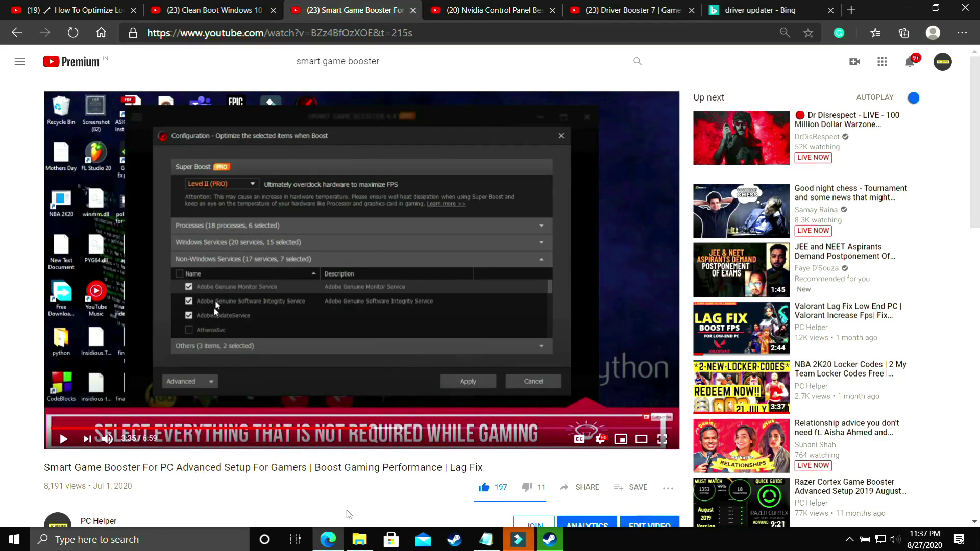